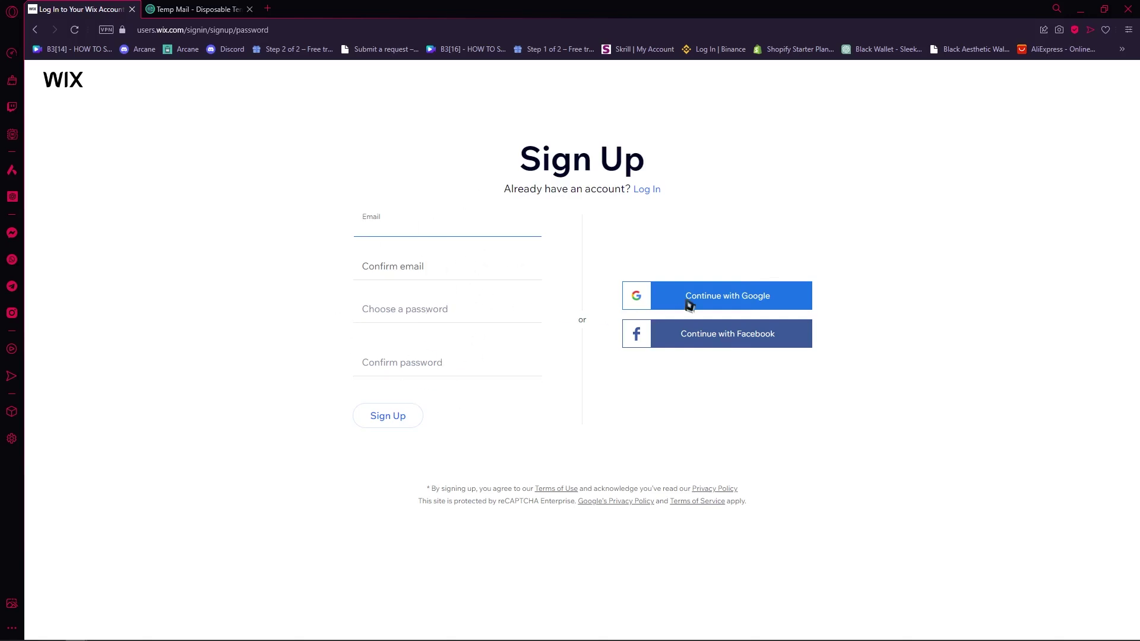
# Copy the temporary email address and paste it into both Email and Confirm email.
pyautogui.click(191, 9)
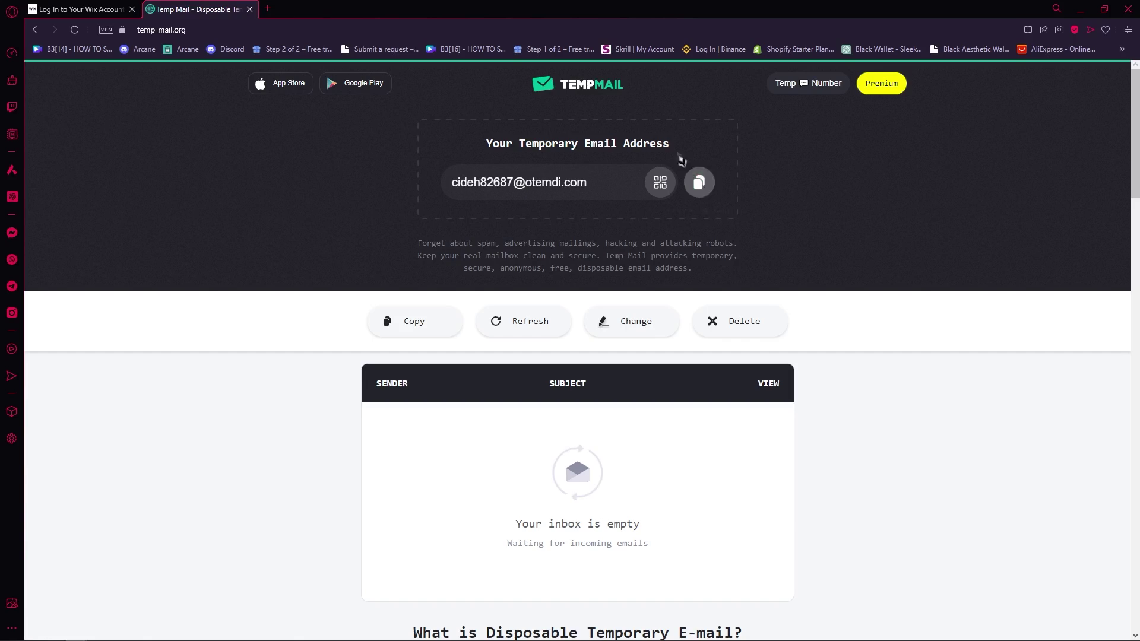
pyautogui.click(699, 182)
pyautogui.click(60, 9)
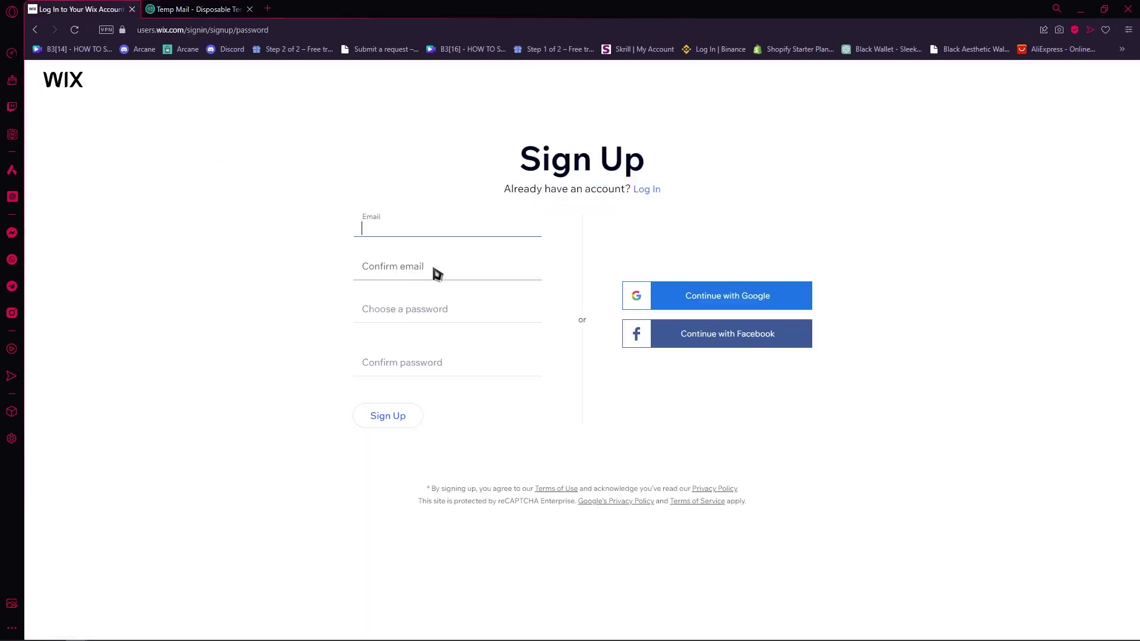
pyautogui.rightClick(412, 230)
pyautogui.click(458, 314)
pyautogui.click(416, 271)
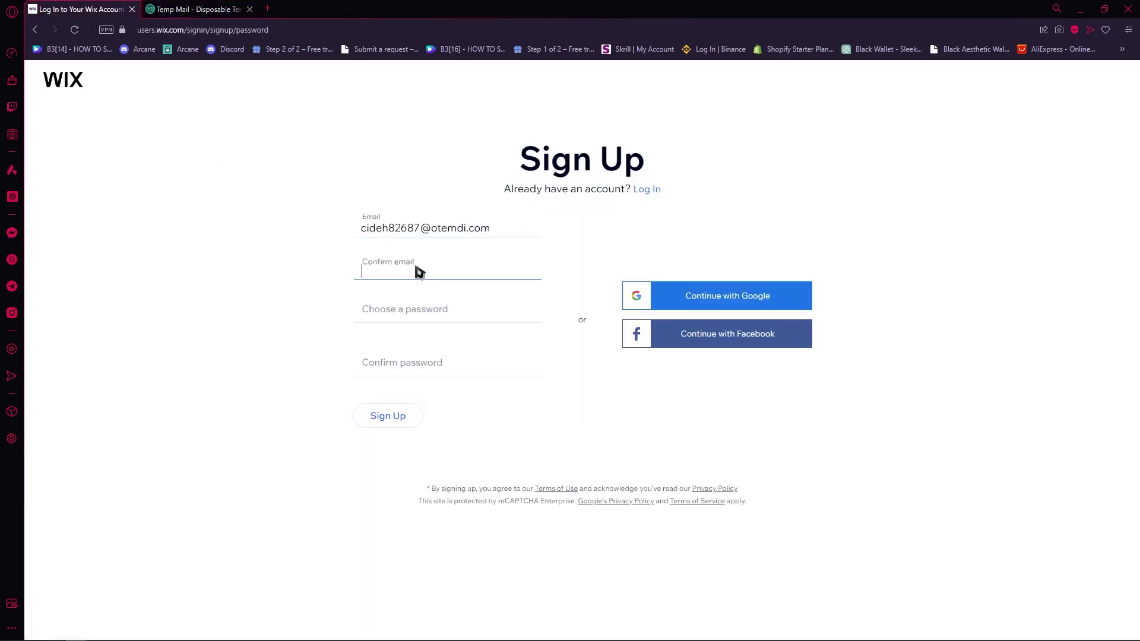
pyautogui.rightClick(415, 270)
pyautogui.click(445, 351)
pyautogui.click(439, 320)
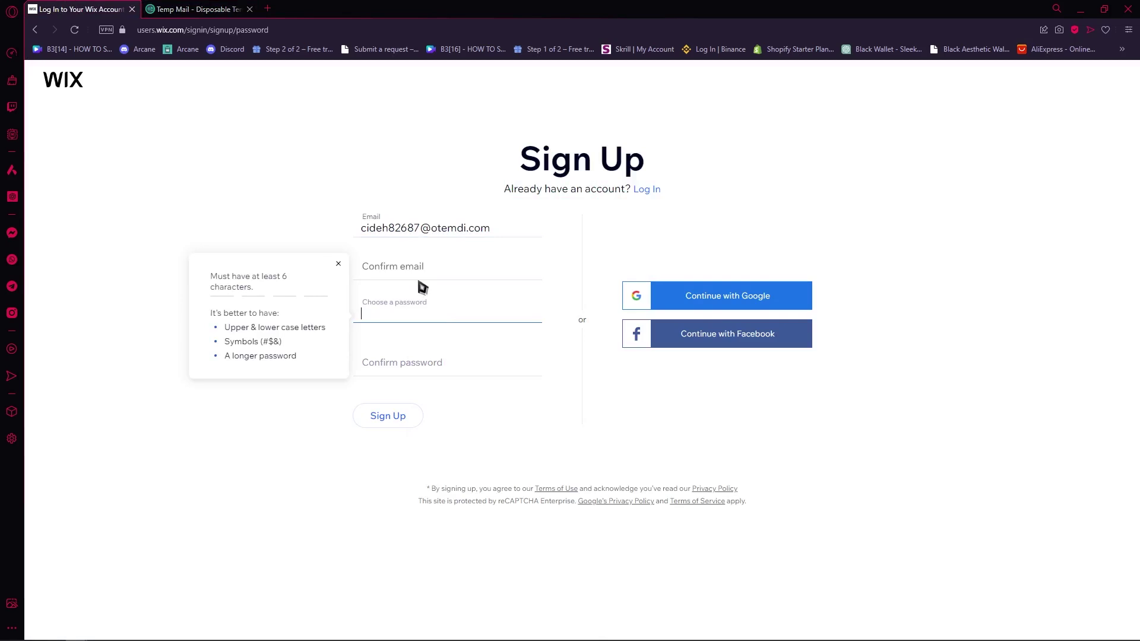
pyautogui.click(491, 285)
pyautogui.rightClick(450, 336)
pyautogui.click(484, 361)
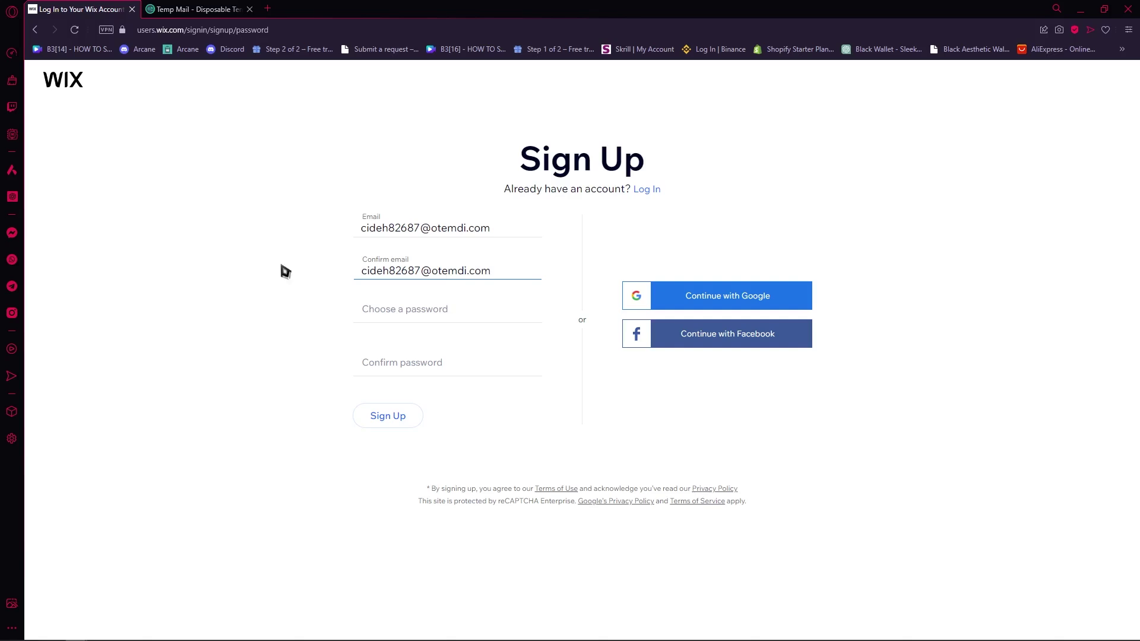
pyautogui.click(419, 314)
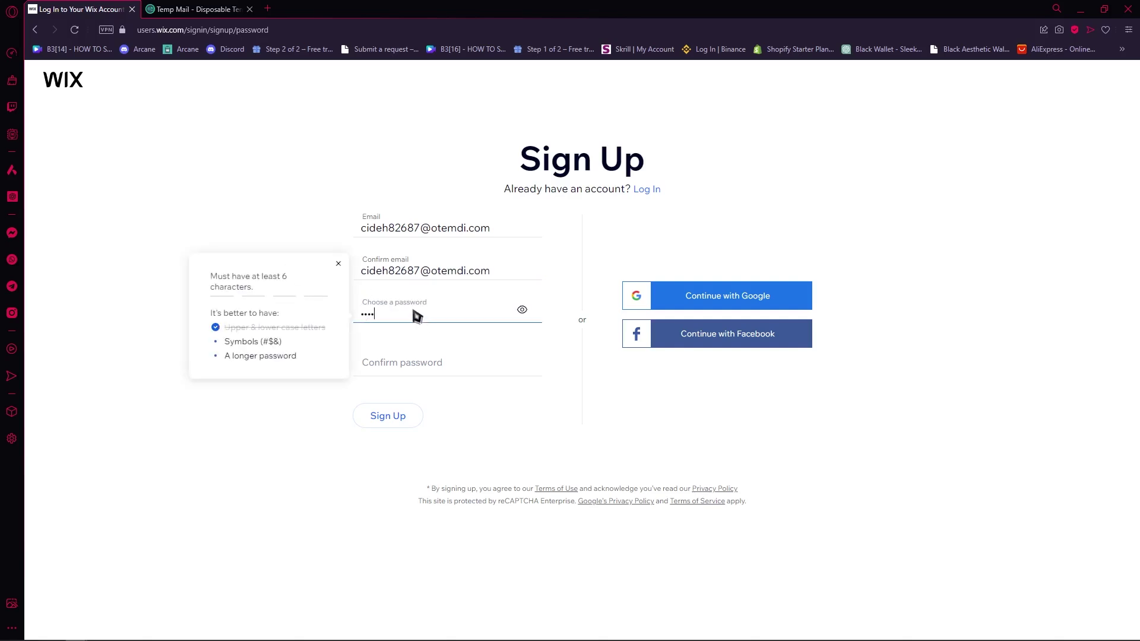
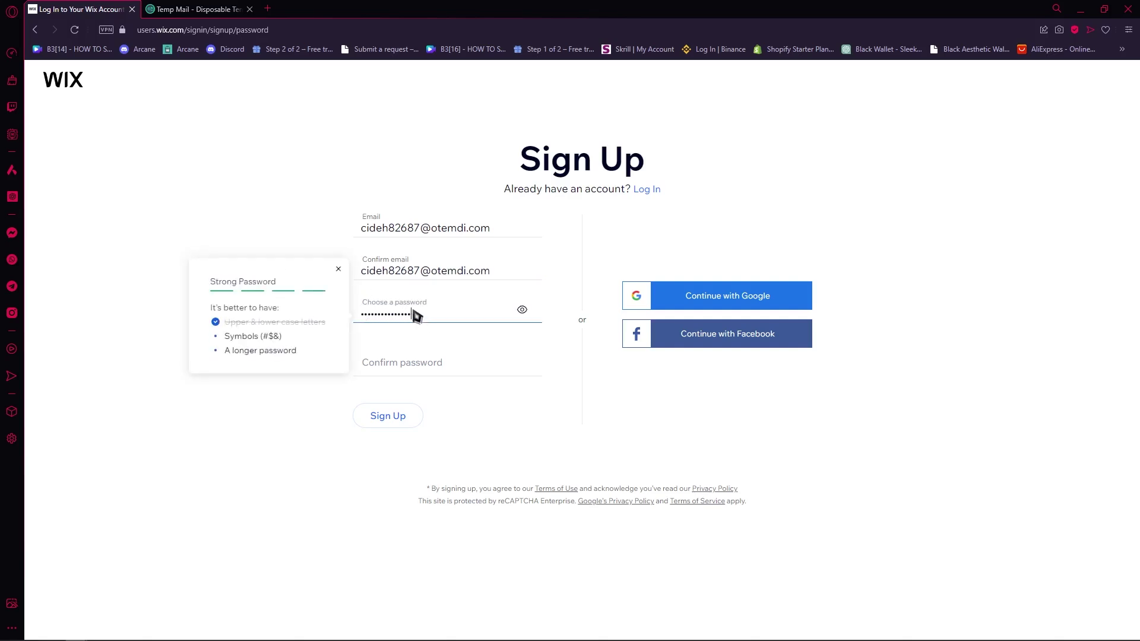
pyautogui.click(429, 367)
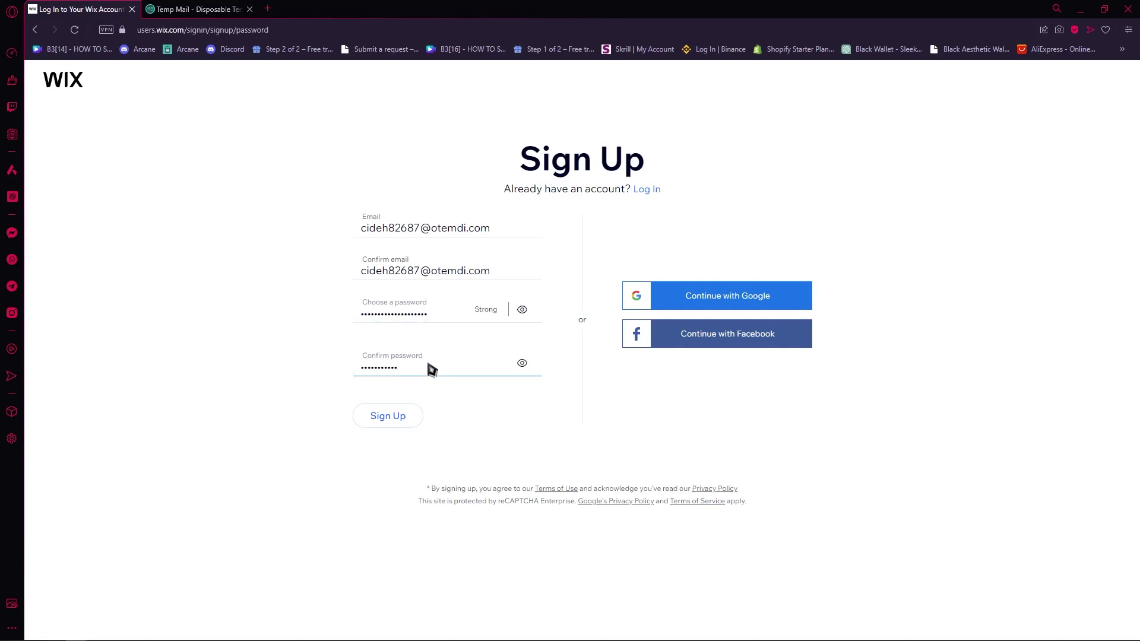
pyautogui.click(396, 420)
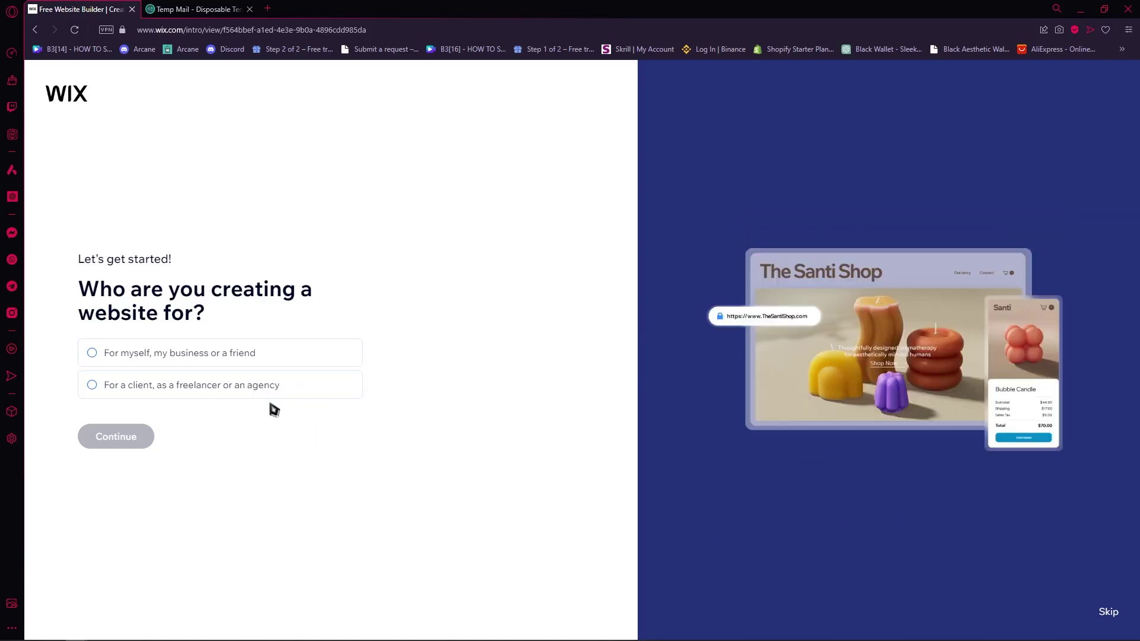
# Choose 'For myself, my business or a friend' as the site's audience and continue.
pyautogui.moveTo(118, 292); pyautogui.dragTo(299, 311)
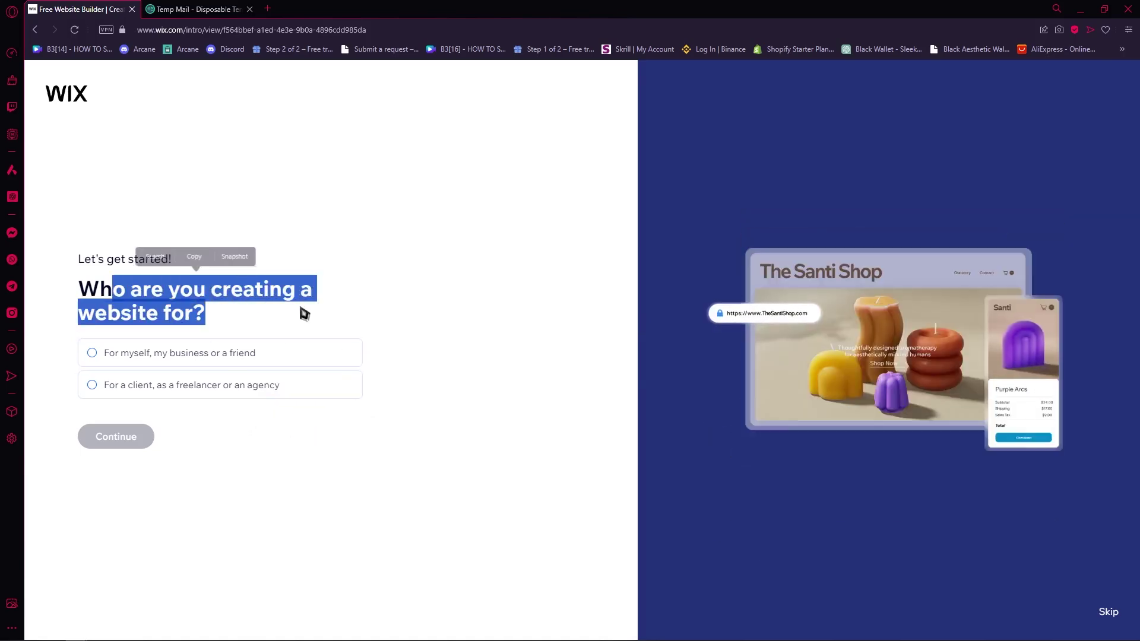
pyautogui.click(319, 330)
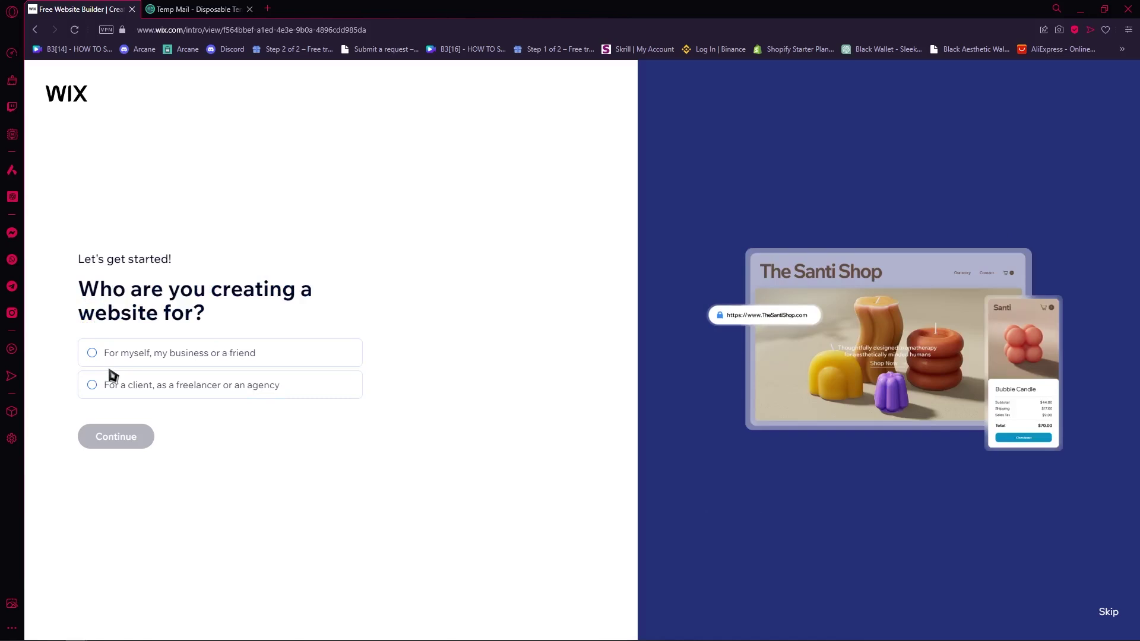
pyautogui.click(96, 355)
pyautogui.click(119, 438)
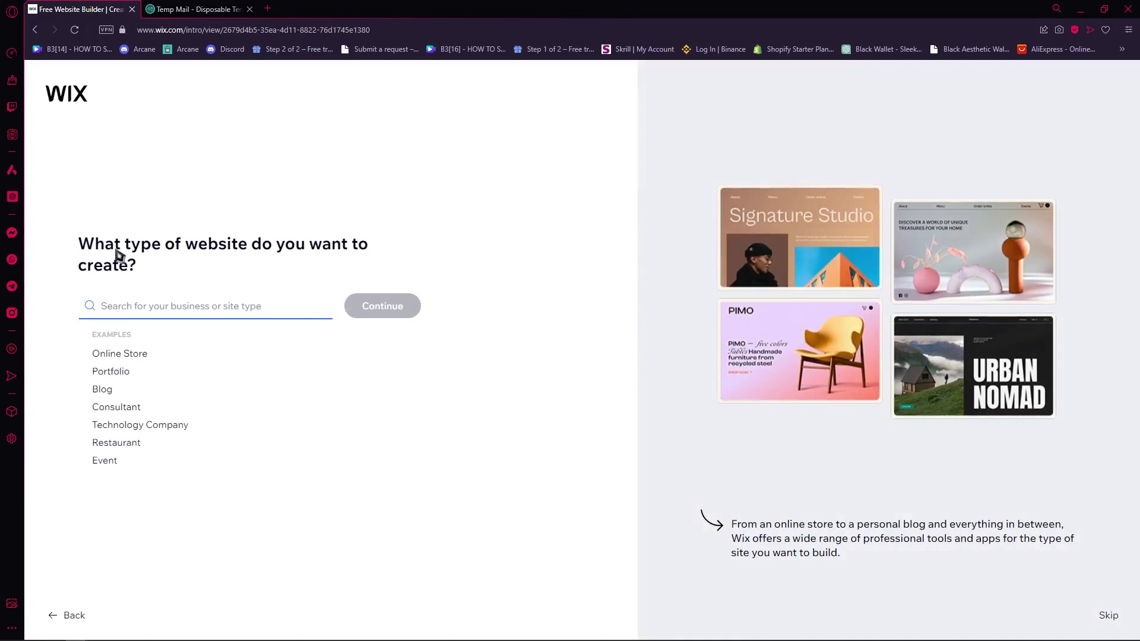
# Pick Portfolio as the website type, confirm the suggestion and continue.
pyautogui.moveTo(95, 243)
pyautogui.mouseDown()
pyautogui.moveTo(173, 262)
pyautogui.moveTo(237, 260)
pyautogui.mouseUp()
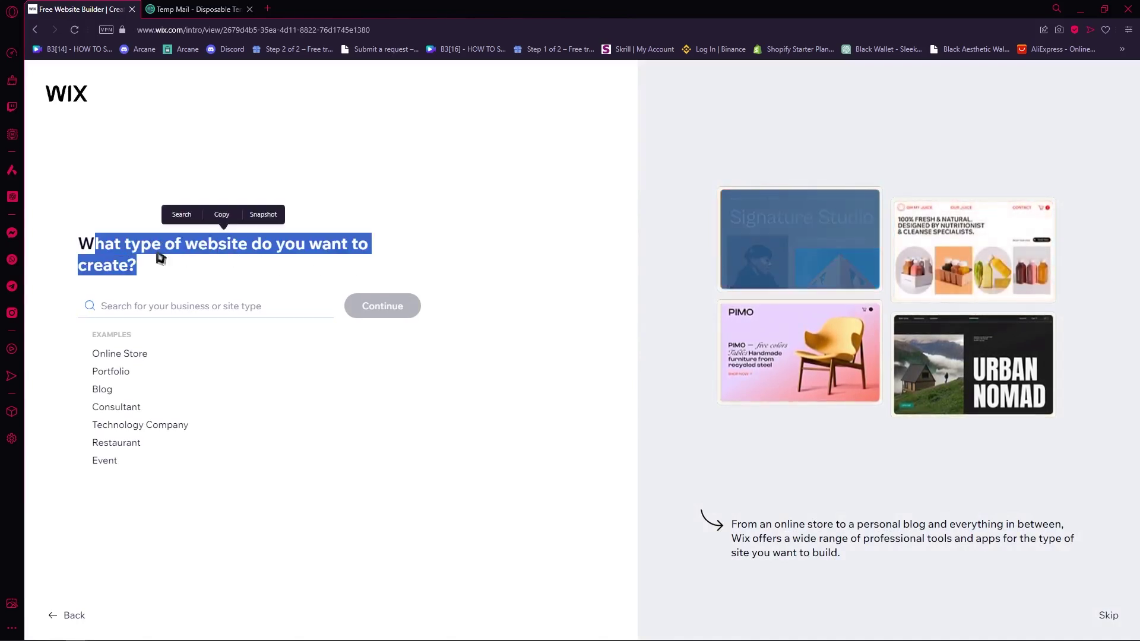
pyautogui.click(127, 373)
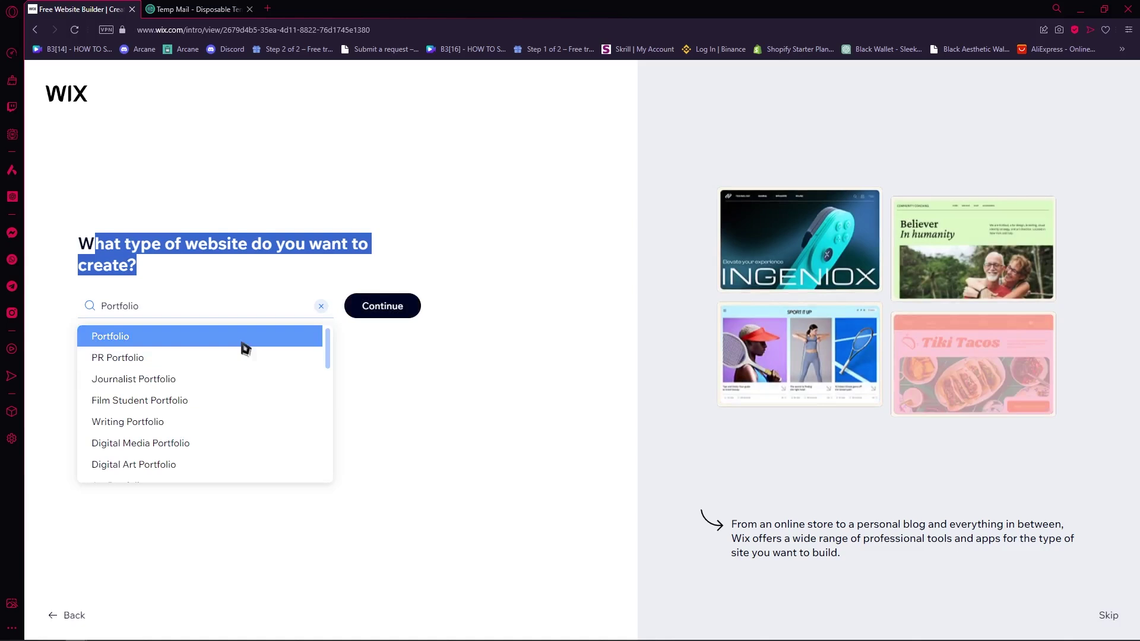
pyautogui.click(250, 337)
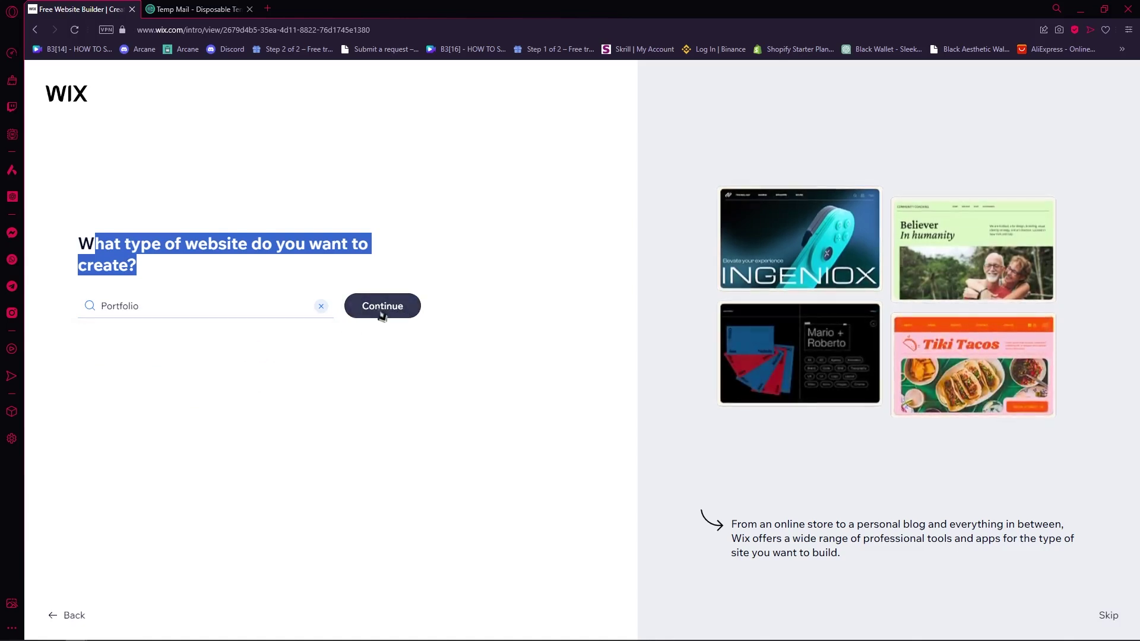
pyautogui.click(392, 308)
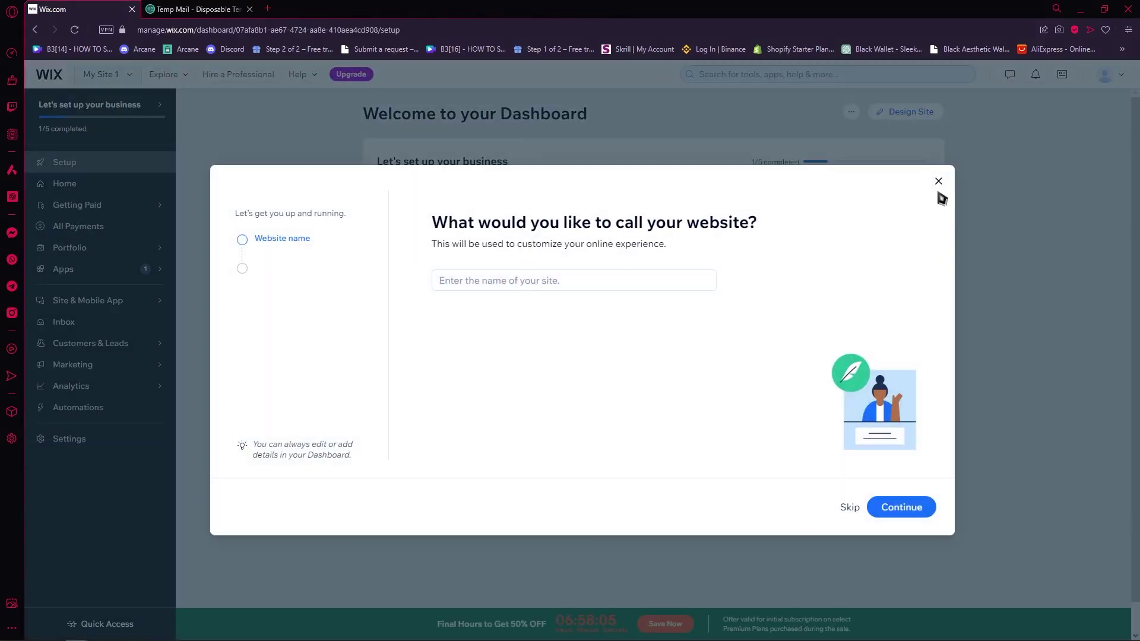
# Skip the site name, then go to Design Site and Pick a Template.
pyautogui.click(852, 508)
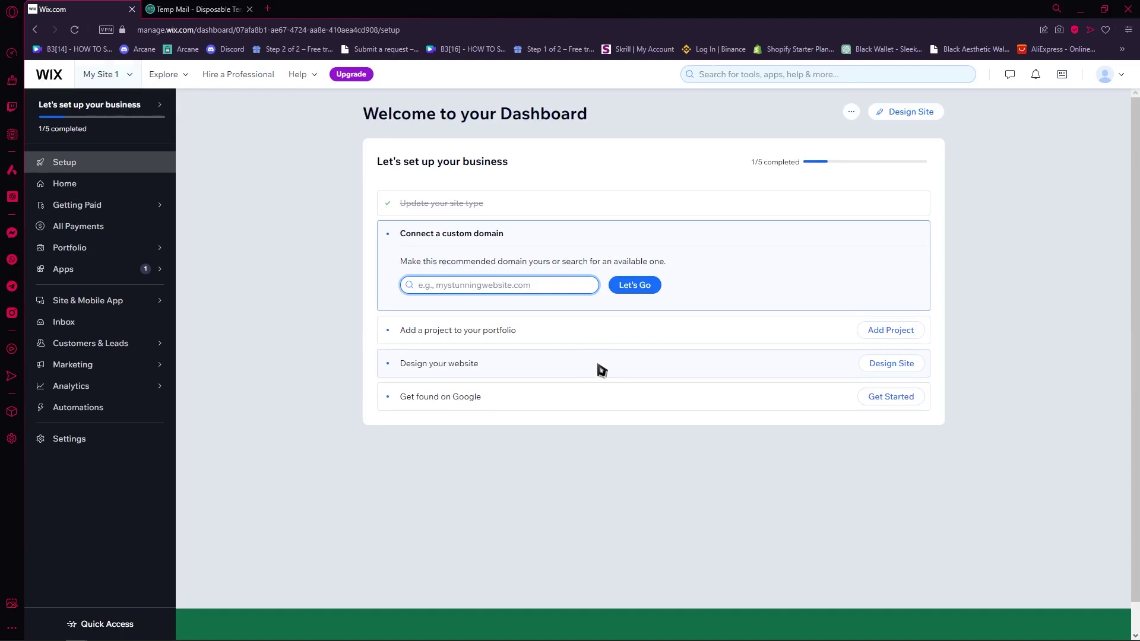
pyautogui.click(908, 114)
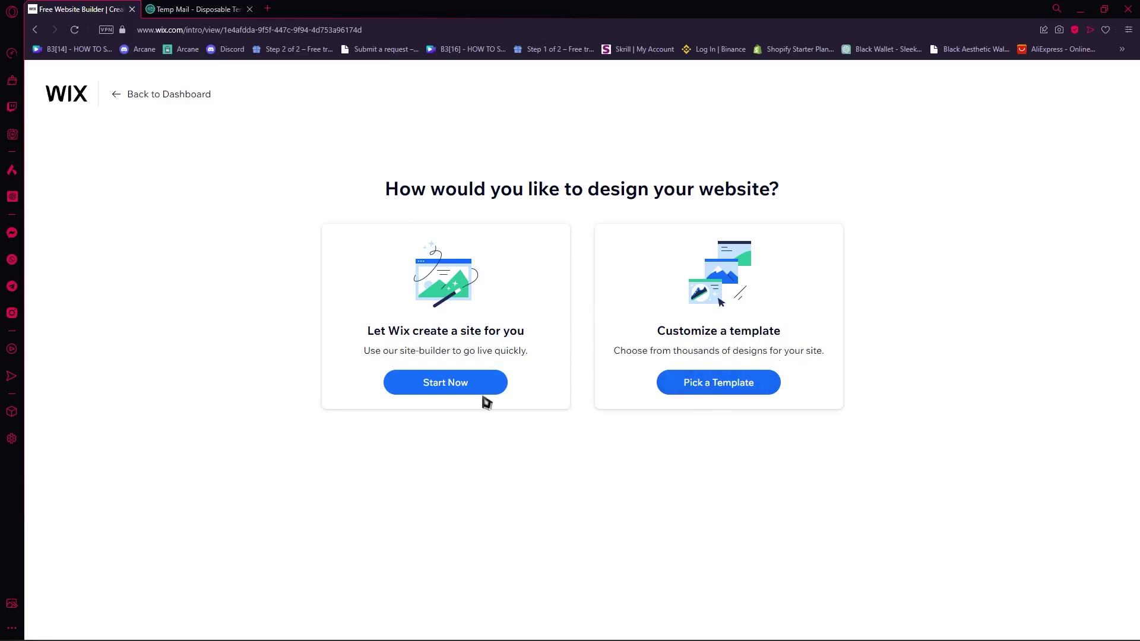
pyautogui.click(722, 377)
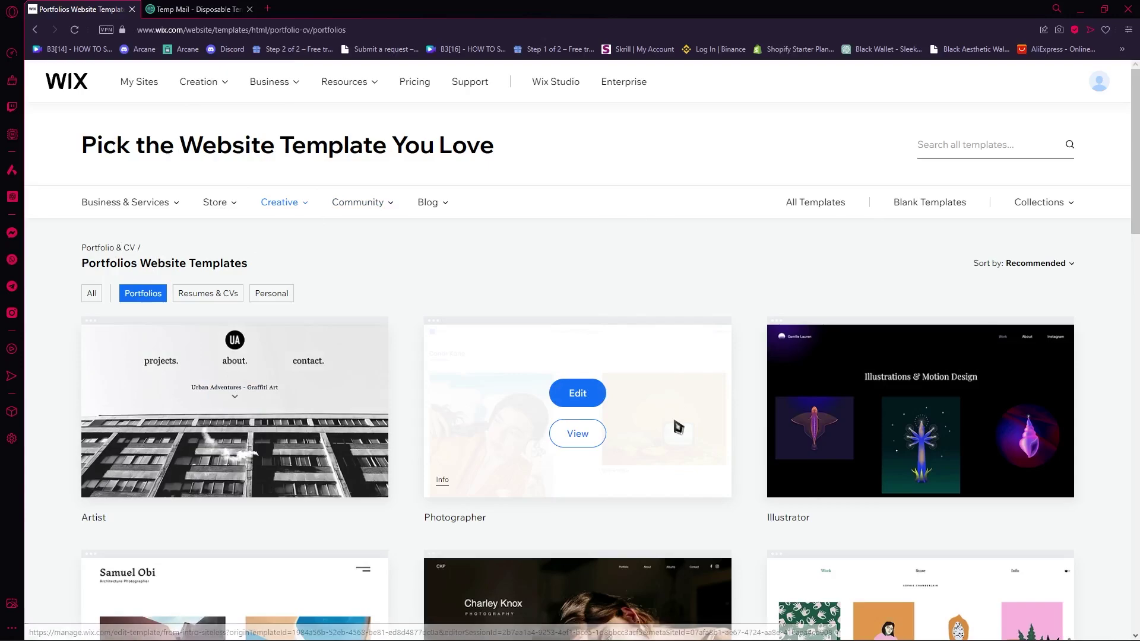
# Browse the Portfolios templates and open the Artist template in the Wix Editor.
pyautogui.scroll(-5, 604, 291)
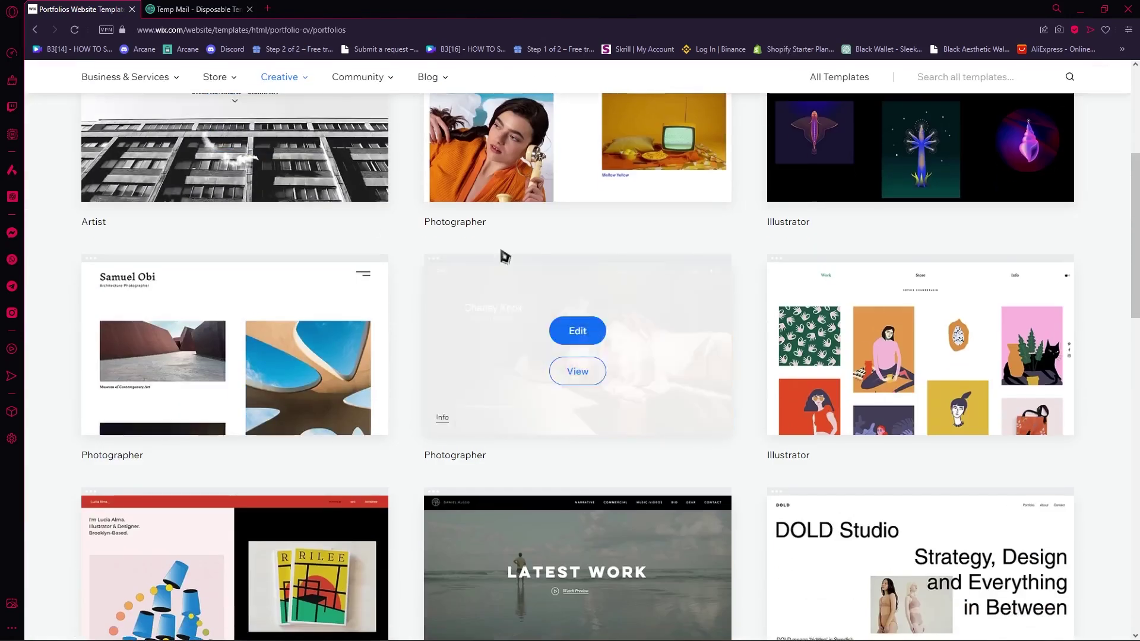
pyautogui.scroll(-4, 504, 255)
pyautogui.scroll(-2, 593, 285)
pyautogui.scroll(-1, 619, 262)
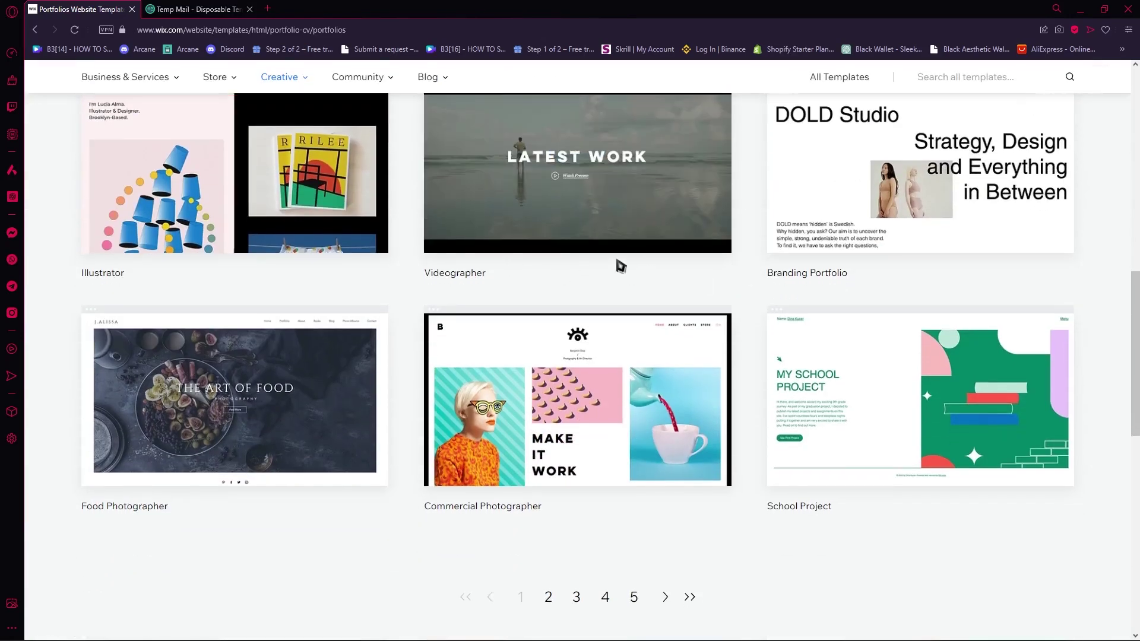
pyautogui.scroll(5, 582, 415)
pyautogui.scroll(5, 376, 241)
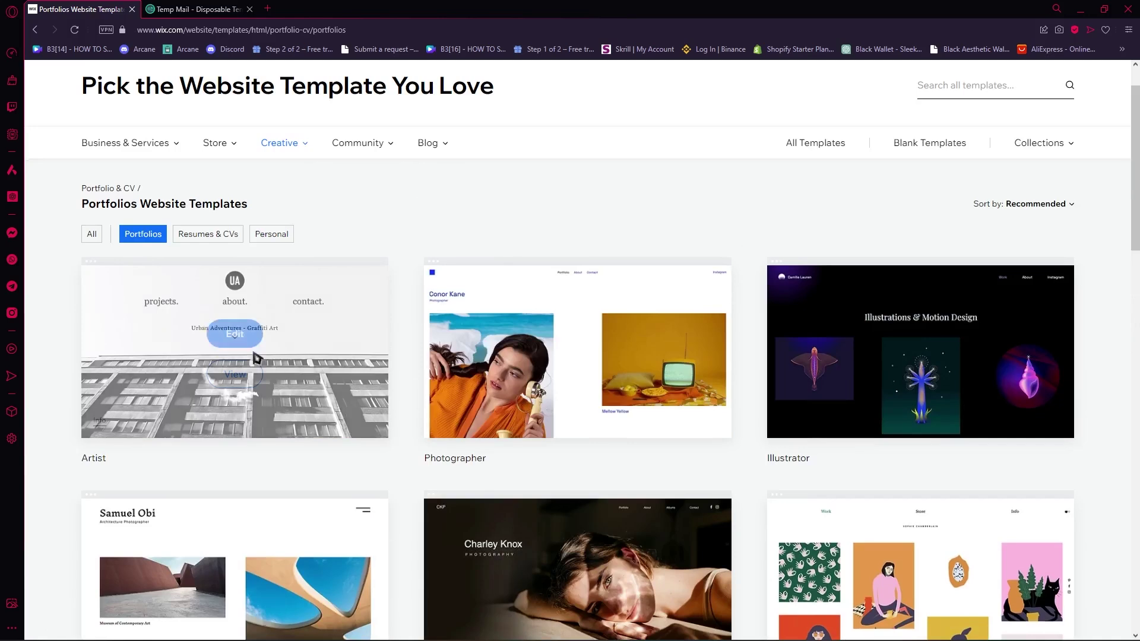
pyautogui.moveTo(234, 350)
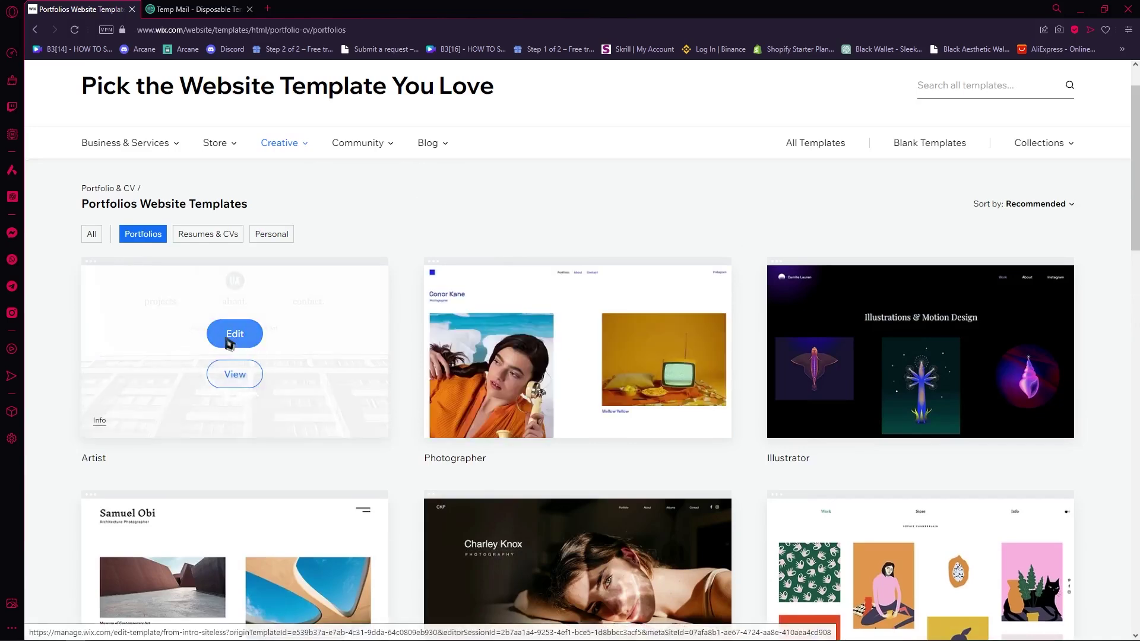
pyautogui.click(238, 332)
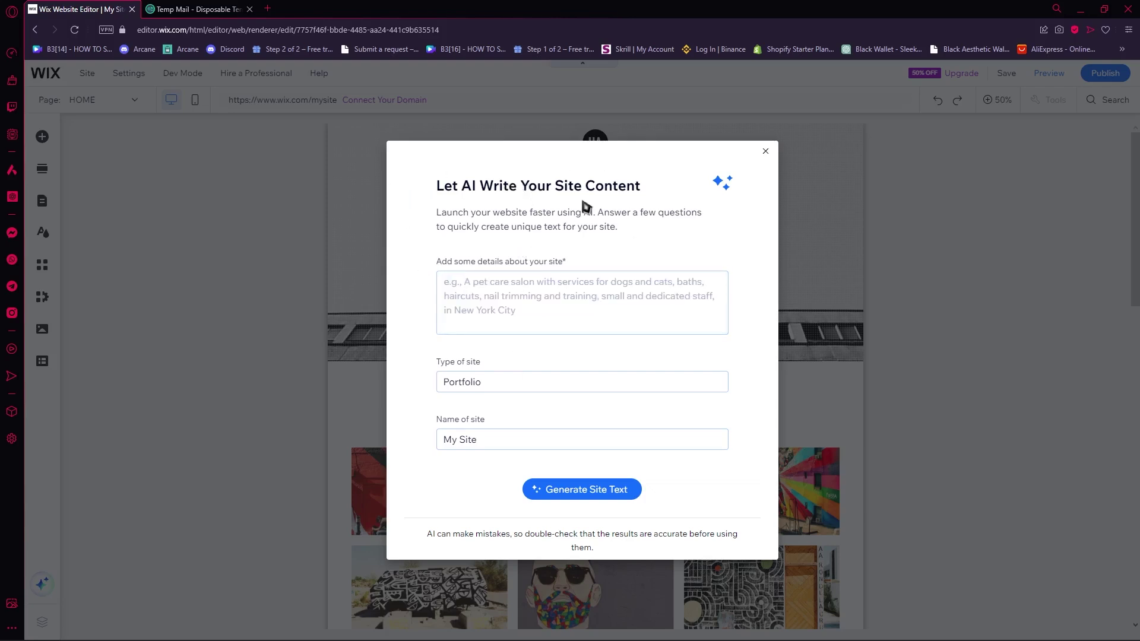
# Describe the site as 'A VIDEOGRA…' portfolio and generate the AI site text.
pyautogui.click(582, 307)
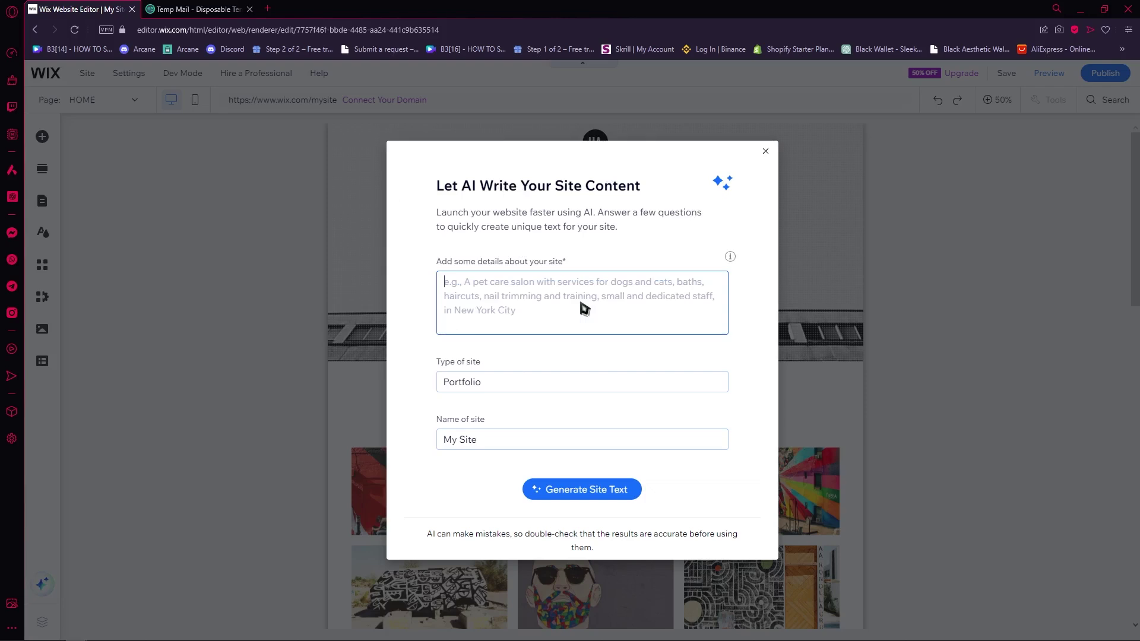
pyautogui.write('A VIDE')
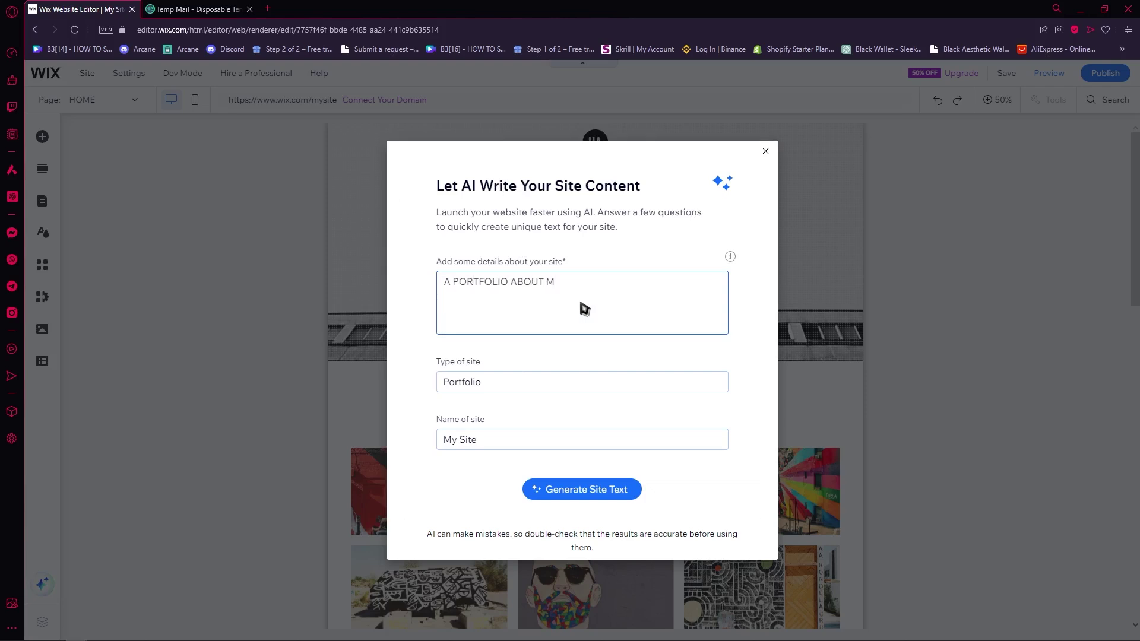
pyautogui.write('OGRAPHER')
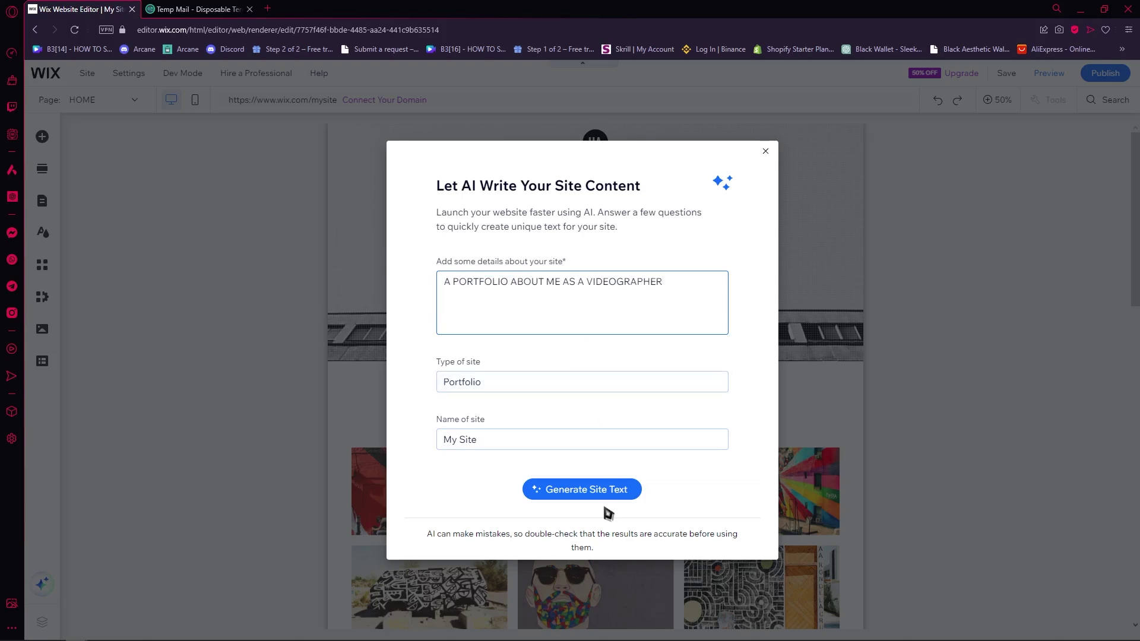
pyautogui.click(562, 499)
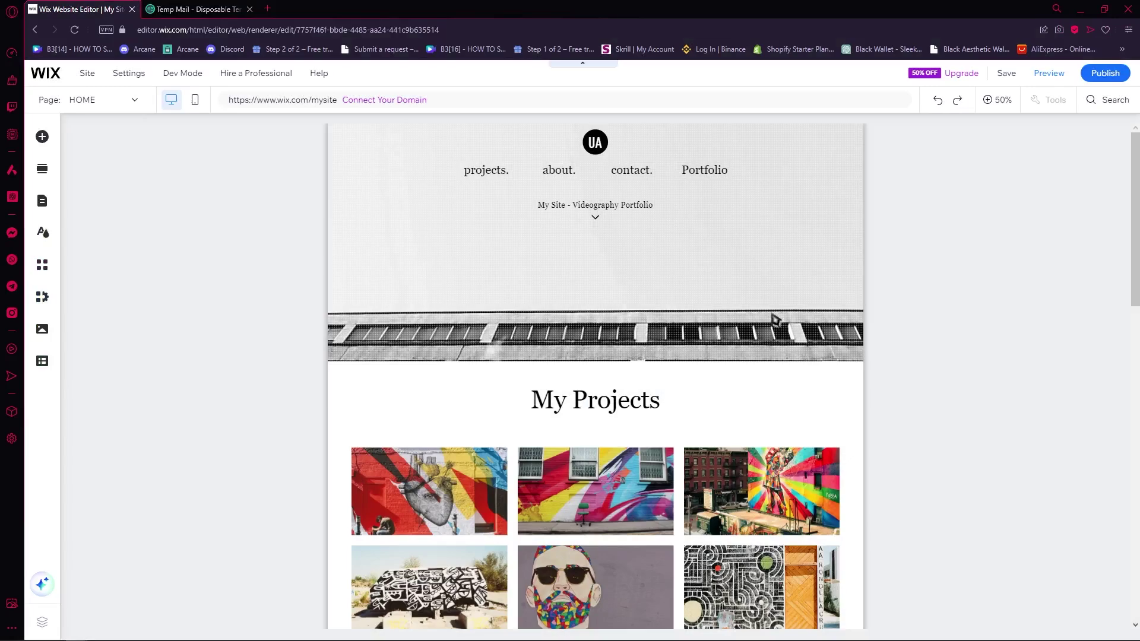
# Look over the generated page and set the editor view to 100% zoom.
pyautogui.scroll(-5, 772, 321)
pyautogui.scroll(-7, 675, 303)
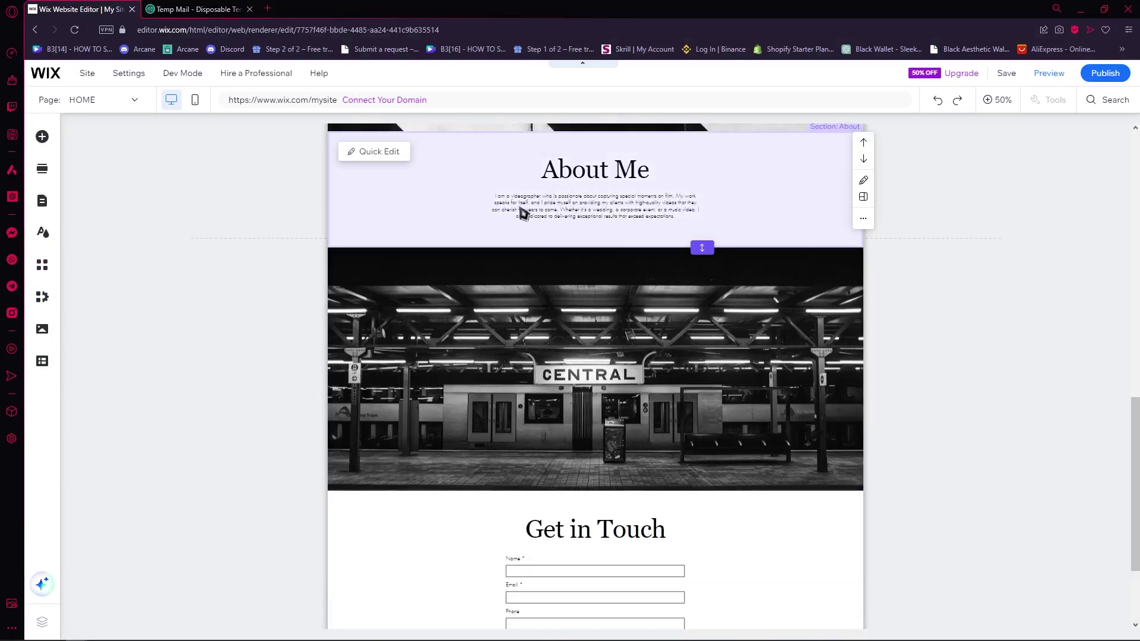
pyautogui.scroll(2, 609, 223)
pyautogui.scroll(1, 575, 247)
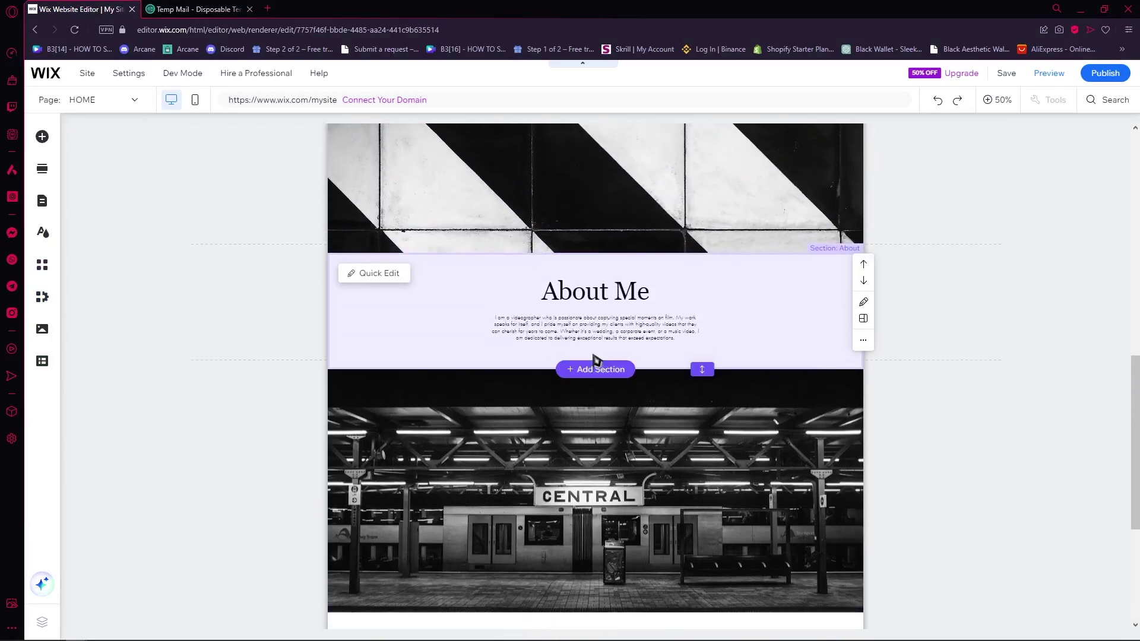
pyautogui.scroll(2, 594, 333)
pyautogui.hotkey('ctrl', '+')
pyautogui.click(983, 104)
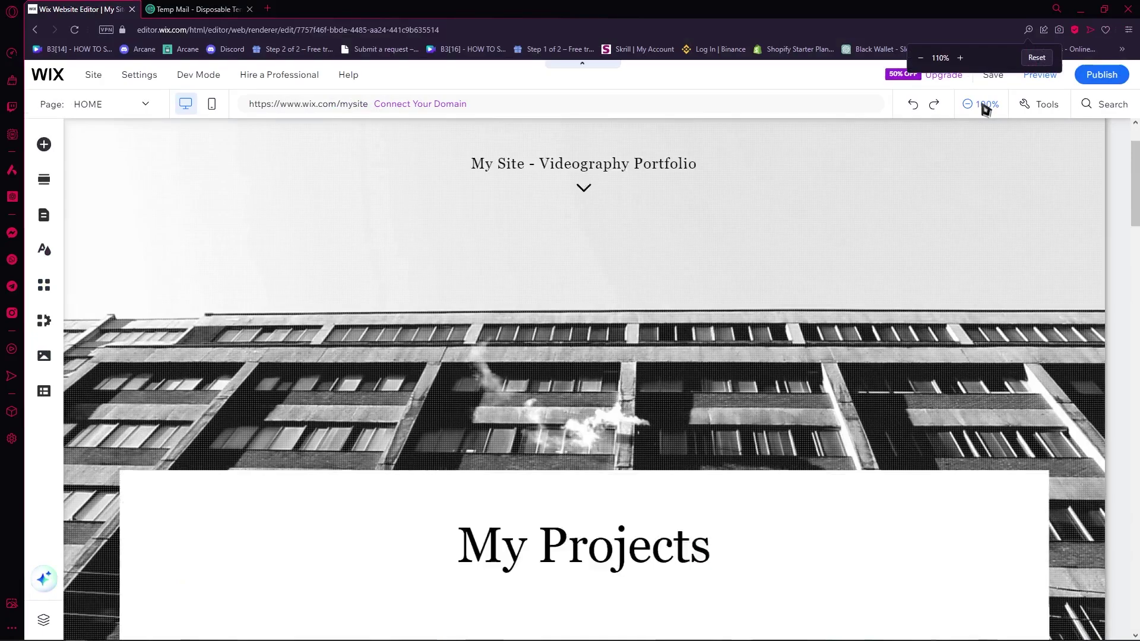
pyautogui.hotkey('ctrl', '-')
# Review the page again, then select the header and its navigation menu.
pyautogui.scroll(-5, 725, 323)
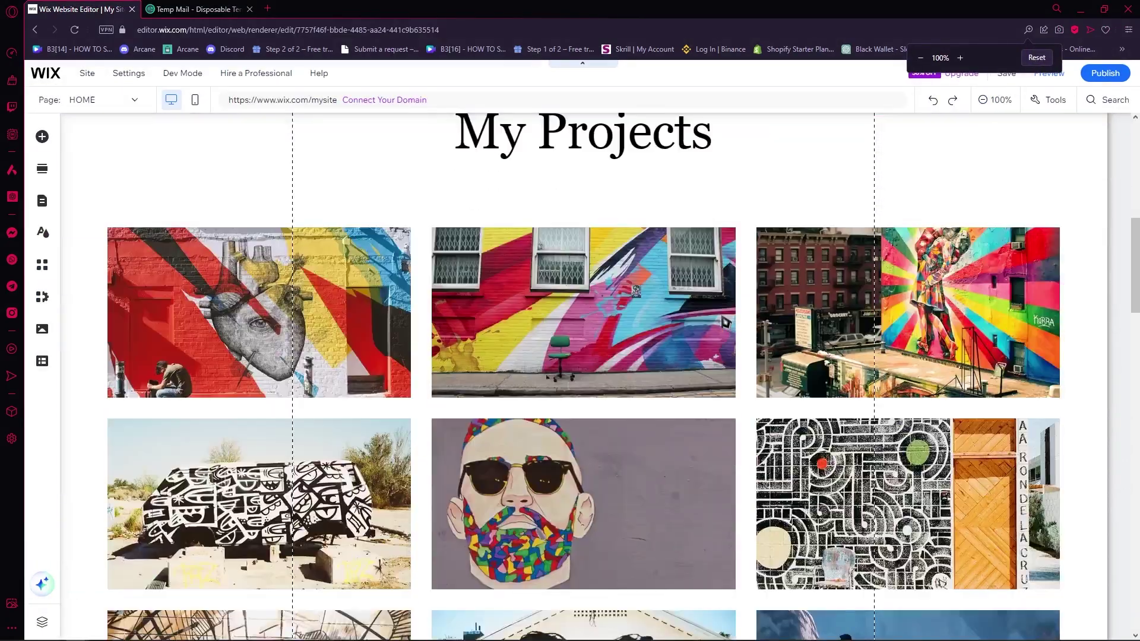
pyautogui.scroll(-5, 720, 323)
pyautogui.scroll(-2, 621, 299)
pyautogui.moveTo(583, 294)
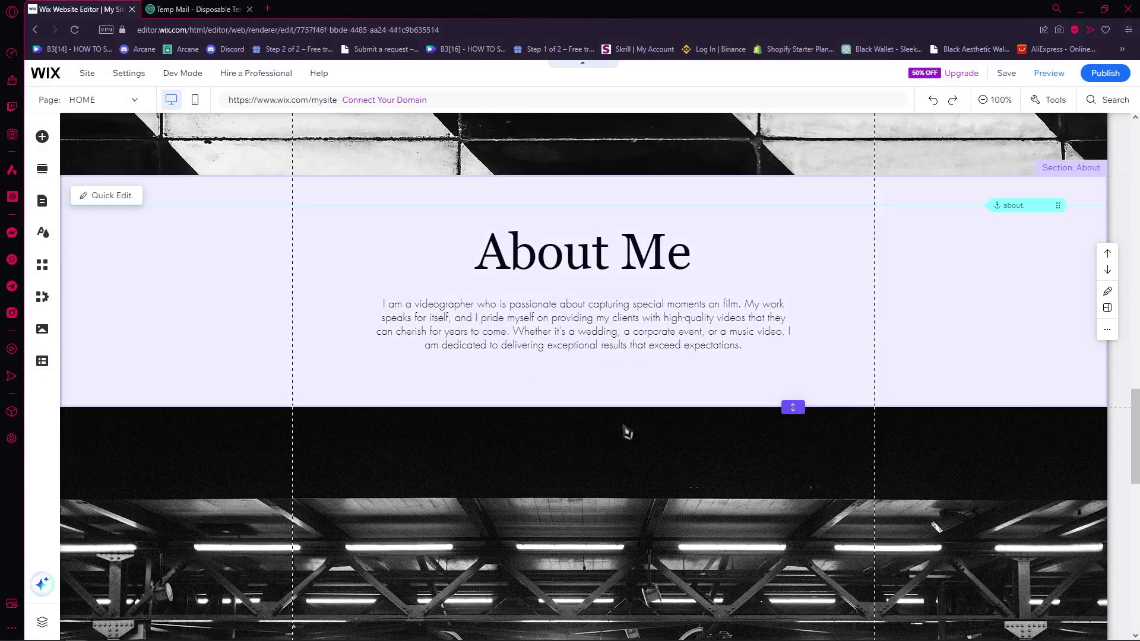
pyautogui.scroll(3, 580, 437)
pyautogui.scroll(3, 580, 437)
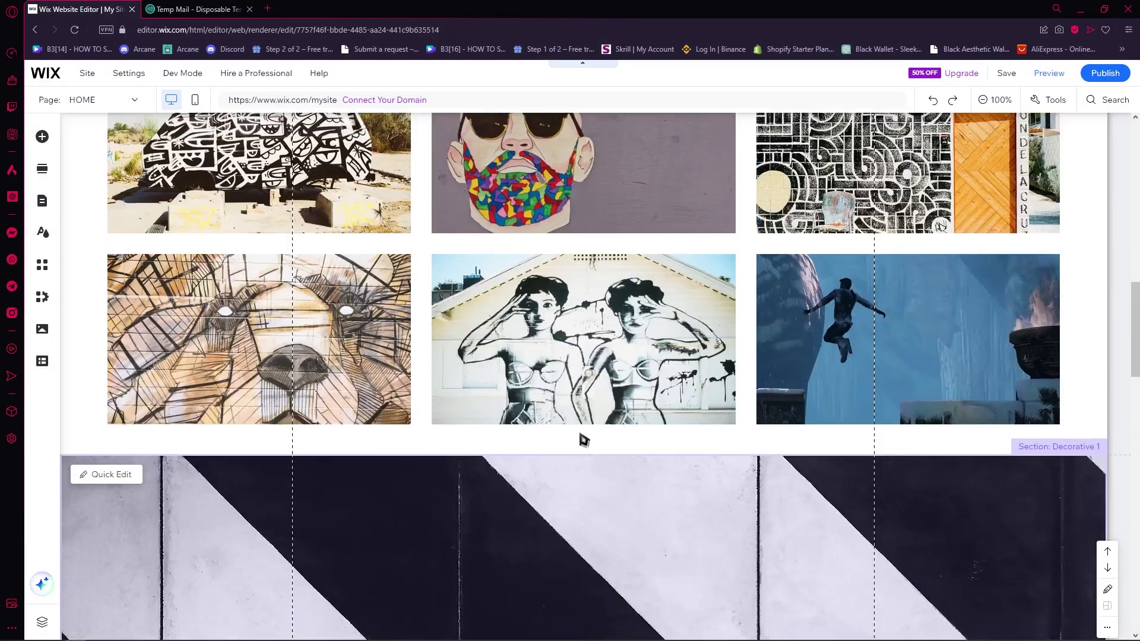
pyautogui.scroll(3, 580, 438)
pyautogui.scroll(3, 590, 438)
pyautogui.scroll(1, 590, 438)
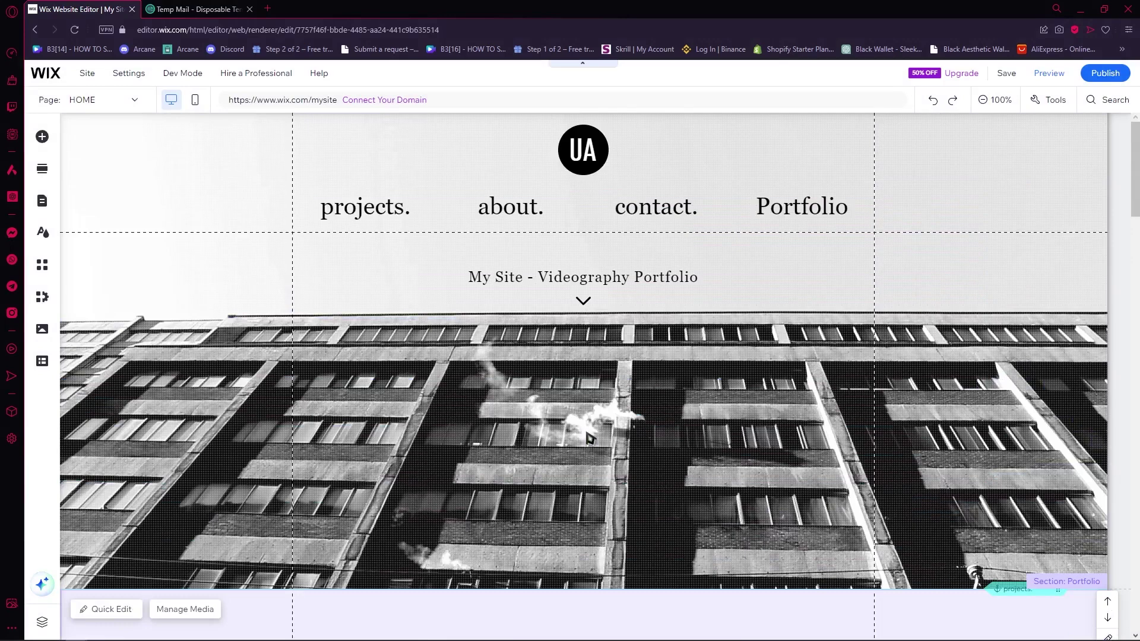
pyautogui.moveTo(628, 207)
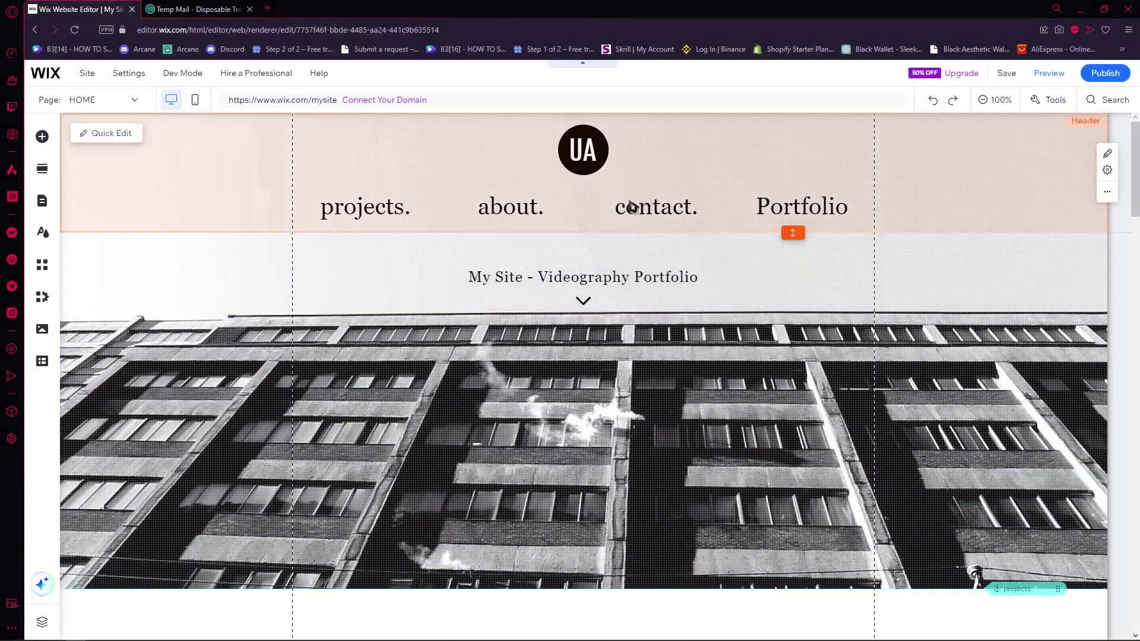
pyautogui.click(456, 181)
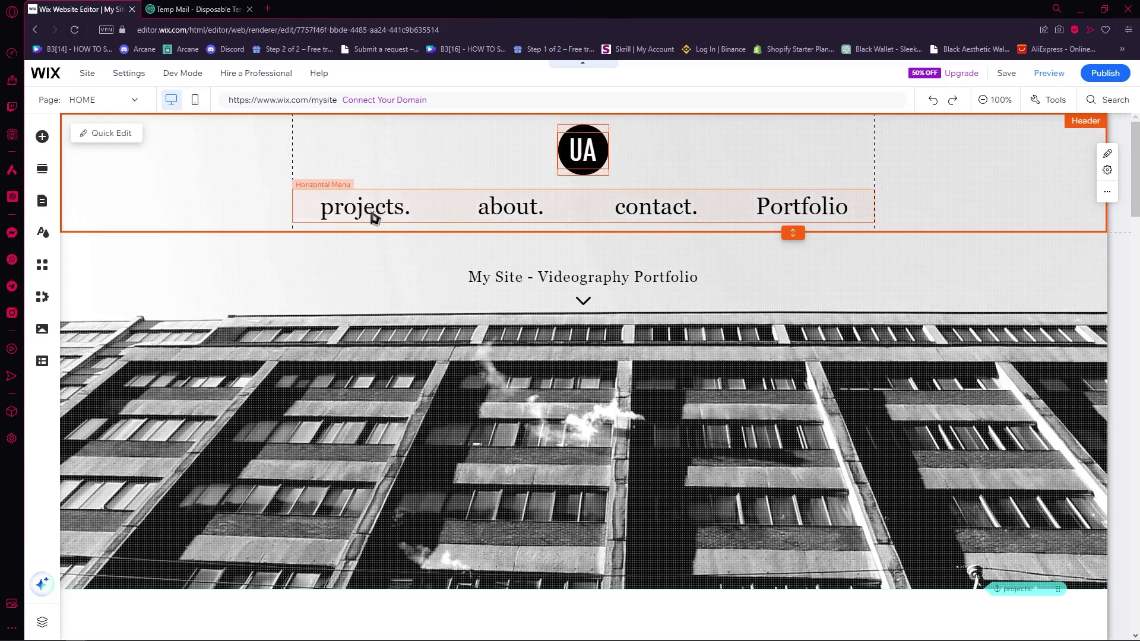
pyautogui.click(412, 209)
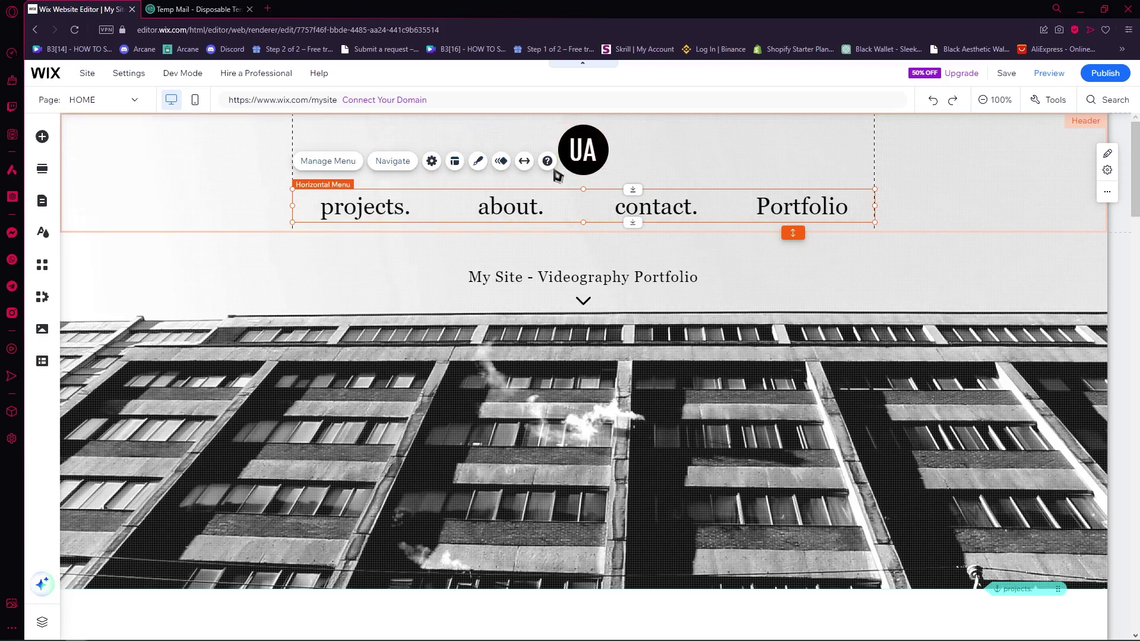
# In the My Projects gallery's Manage Media, drag the windows-wall mural to slot 6.
pyautogui.scroll(-4, 683, 287)
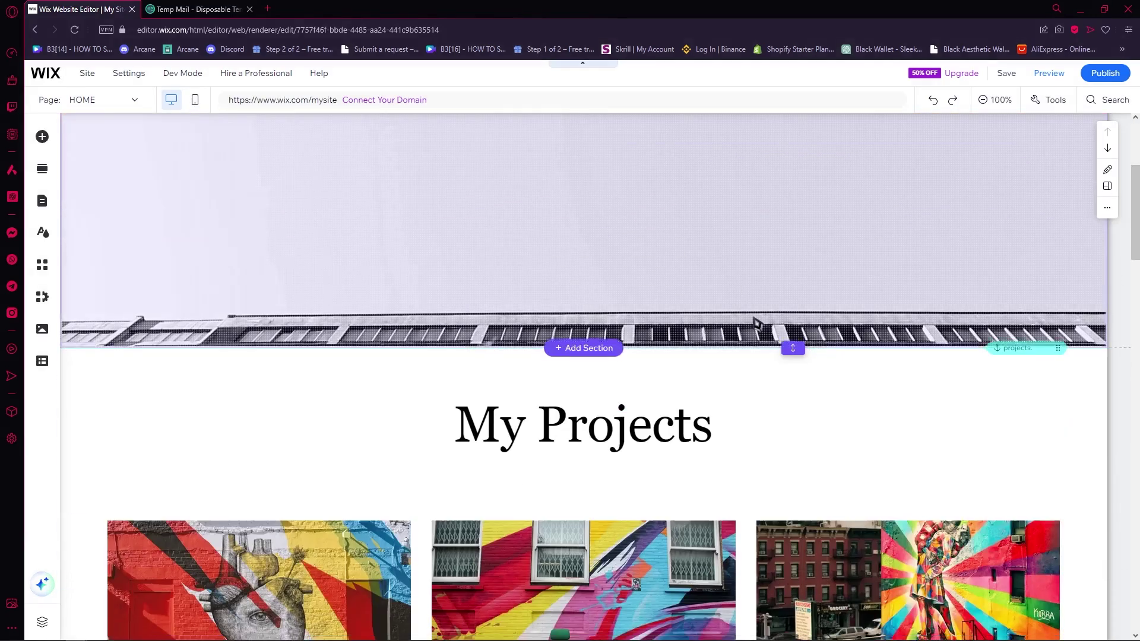
pyautogui.scroll(-5, 756, 323)
pyautogui.scroll(-3, 698, 306)
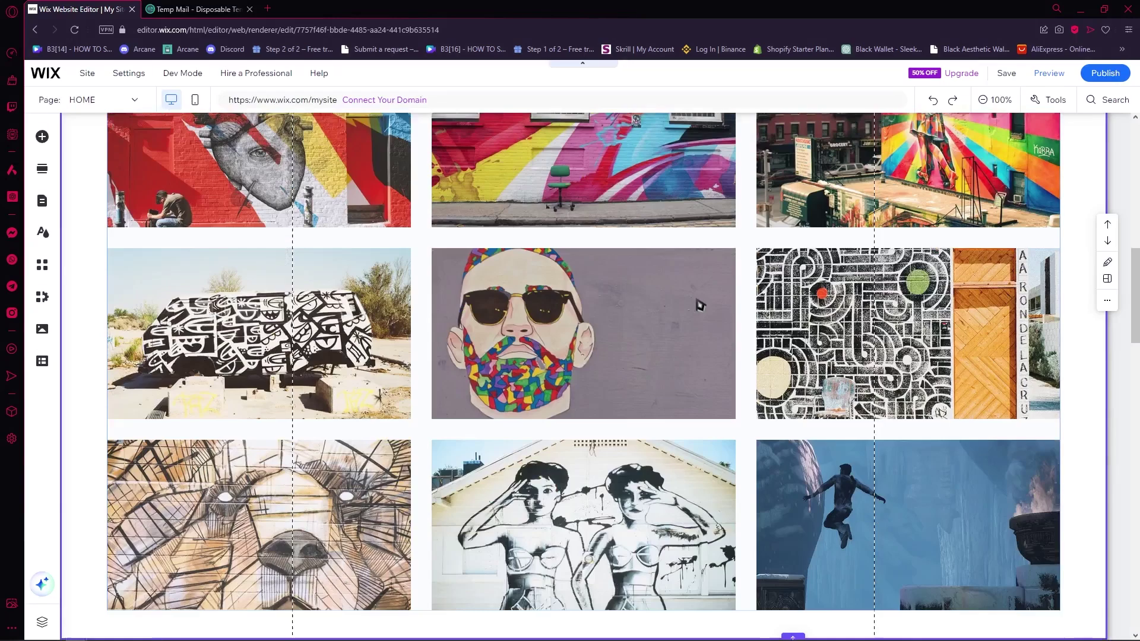
pyautogui.scroll(-4, 715, 395)
pyautogui.scroll(4, 531, 237)
pyautogui.scroll(3, 532, 237)
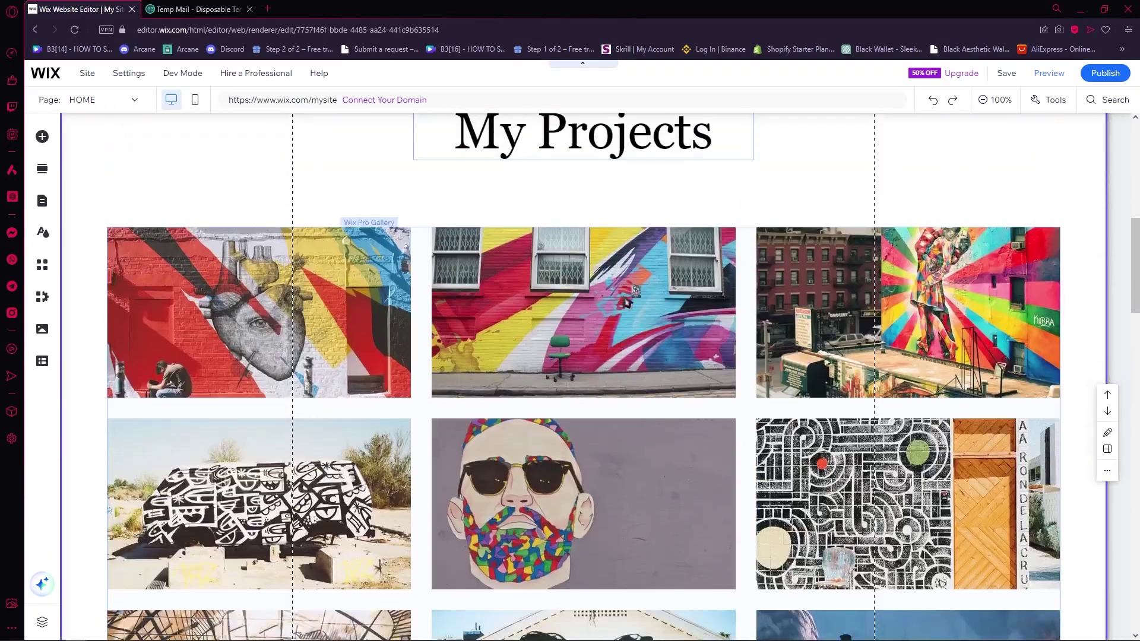
pyautogui.click(628, 295)
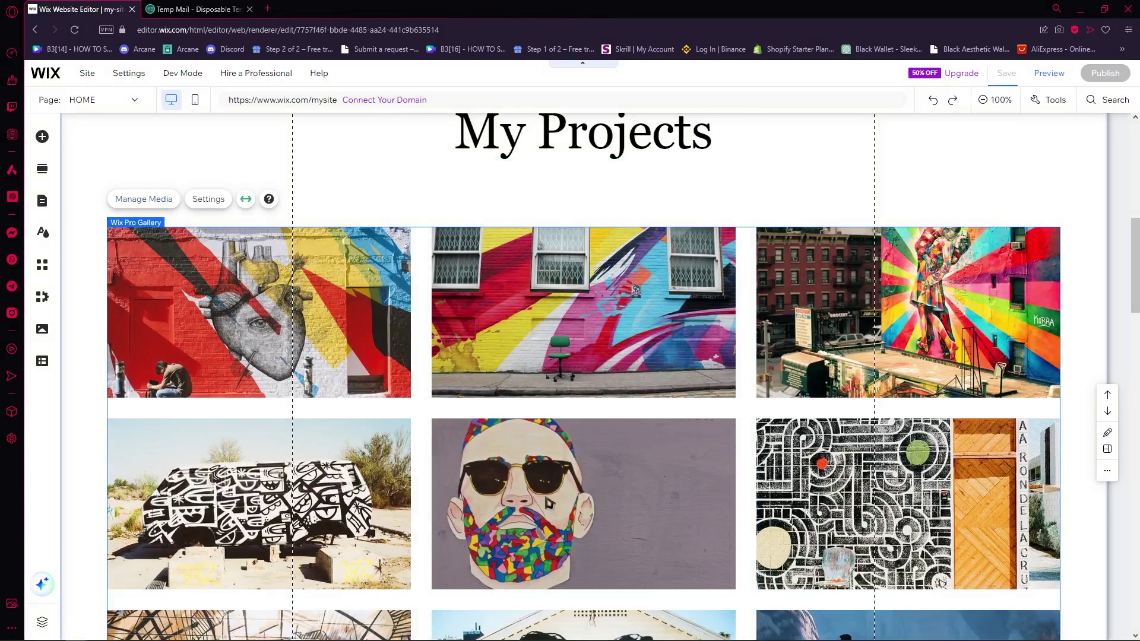
pyautogui.scroll(-3, 483, 356)
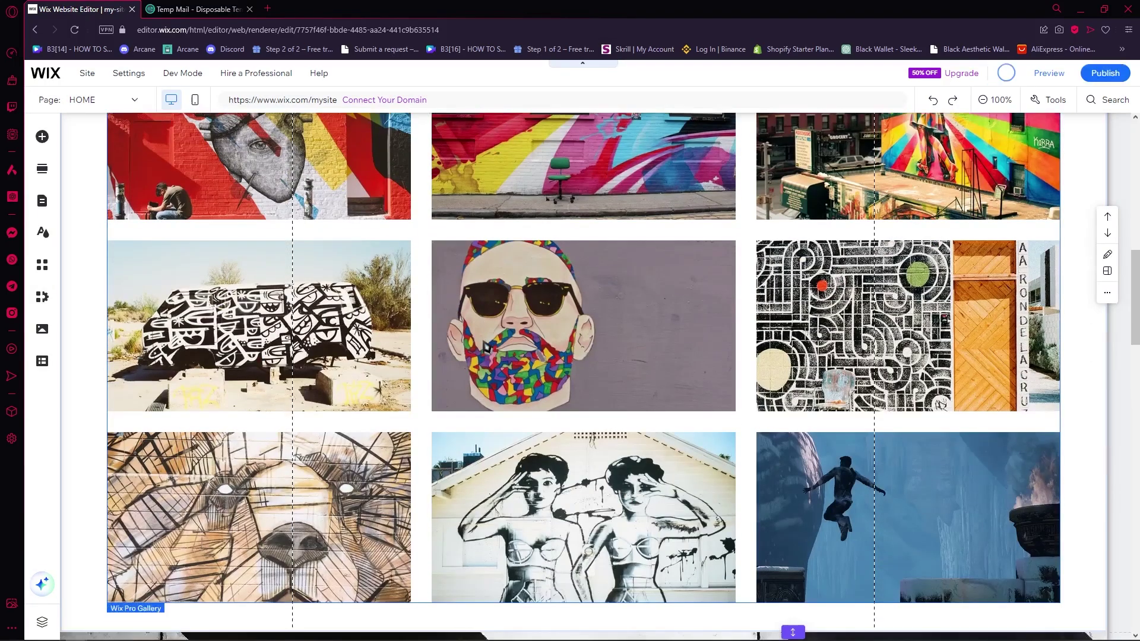
pyautogui.scroll(-5, 486, 350)
pyautogui.scroll(-2, 501, 350)
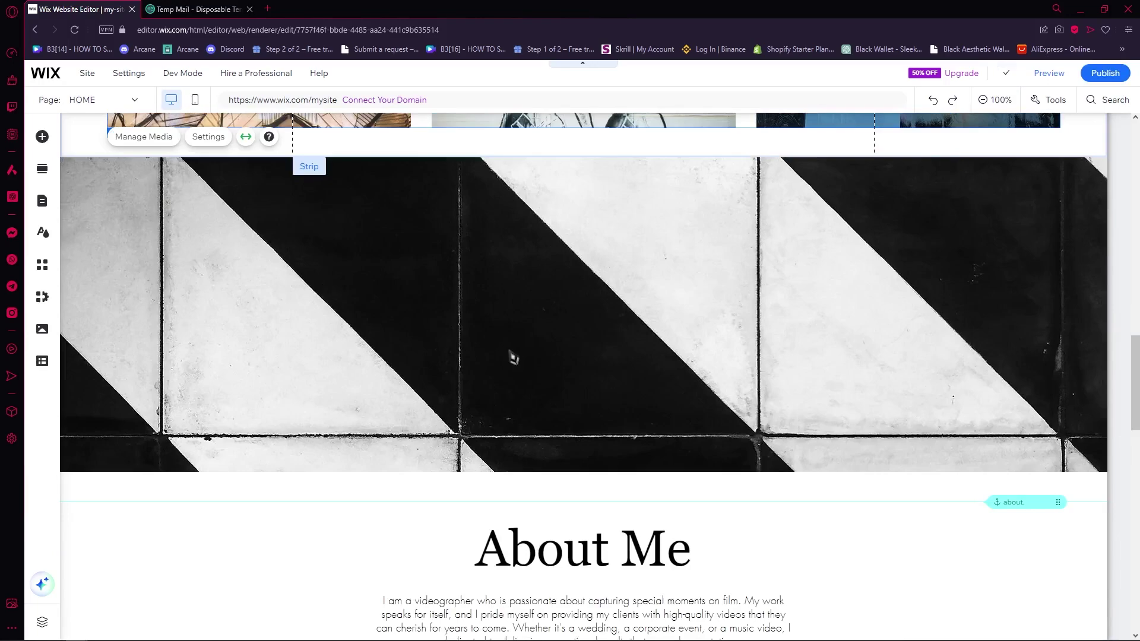
pyautogui.click(143, 137)
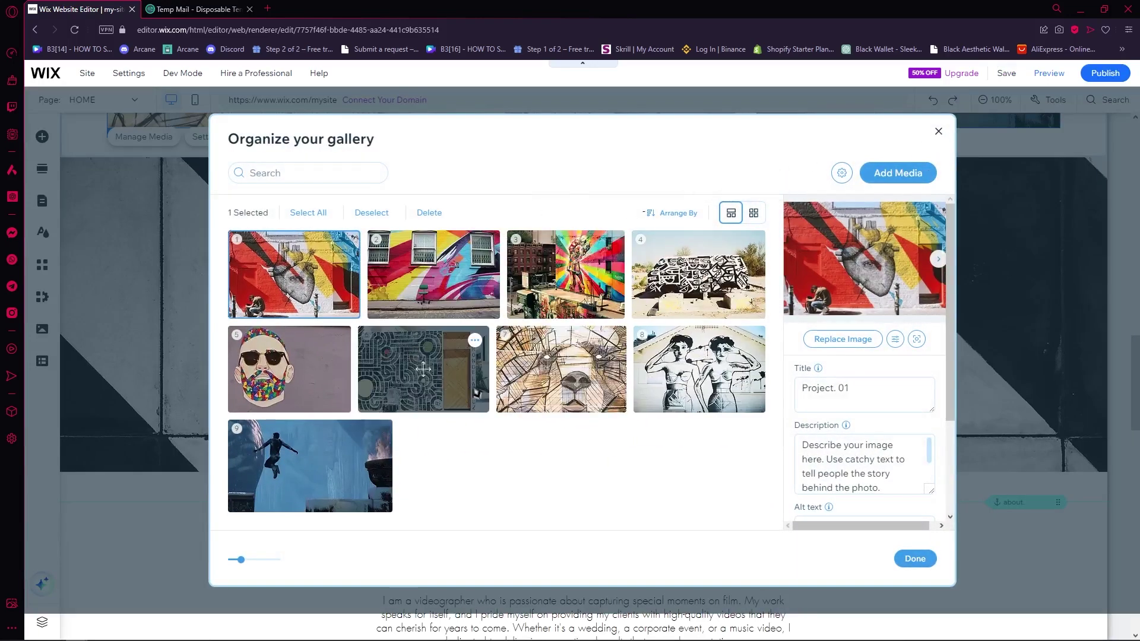
pyautogui.moveTo(434, 274); pyautogui.dragTo(424, 368)
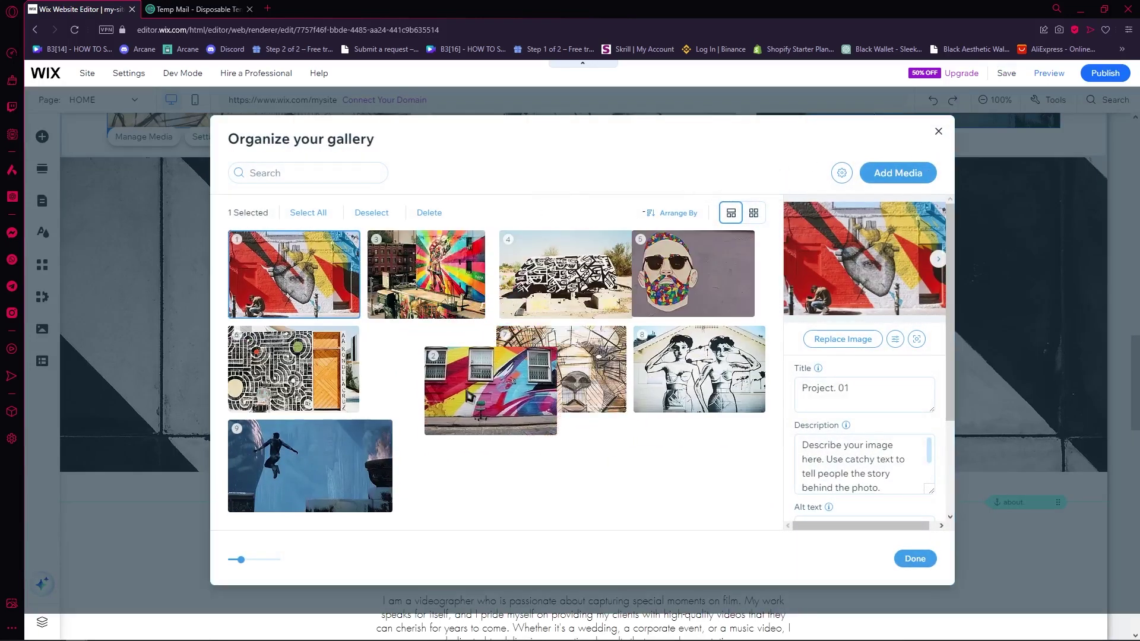
pyautogui.click(939, 129)
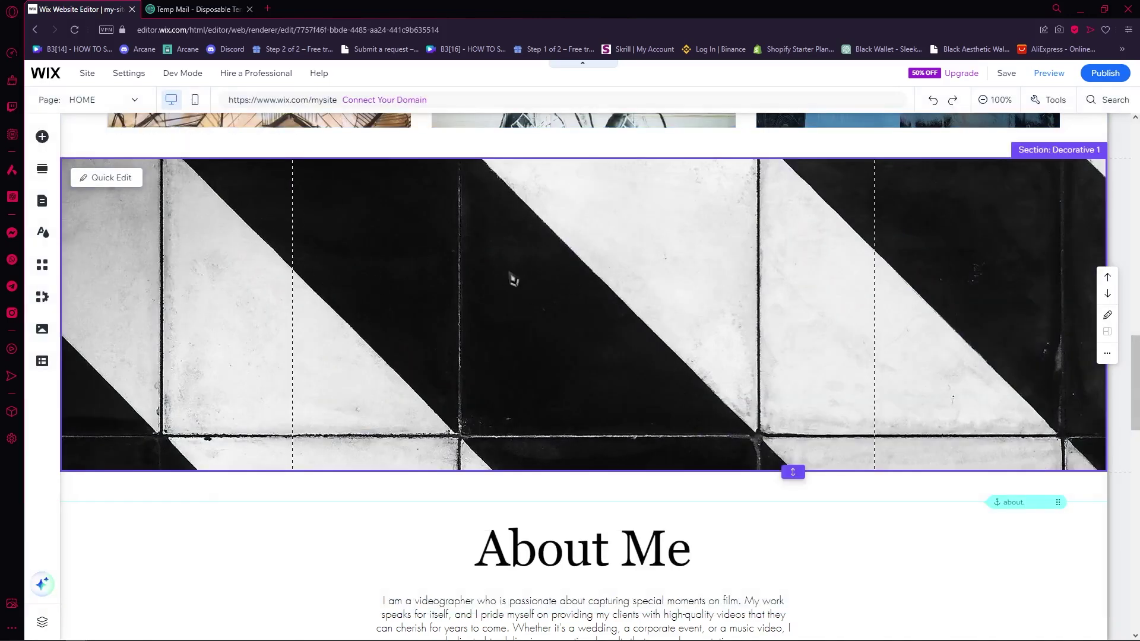
# Open the About Me paragraph's text editing, close it unchanged, and return to My Projects.
pyautogui.scroll(-2, 512, 279)
pyautogui.scroll(2, 512, 279)
pyautogui.scroll(-3, 546, 440)
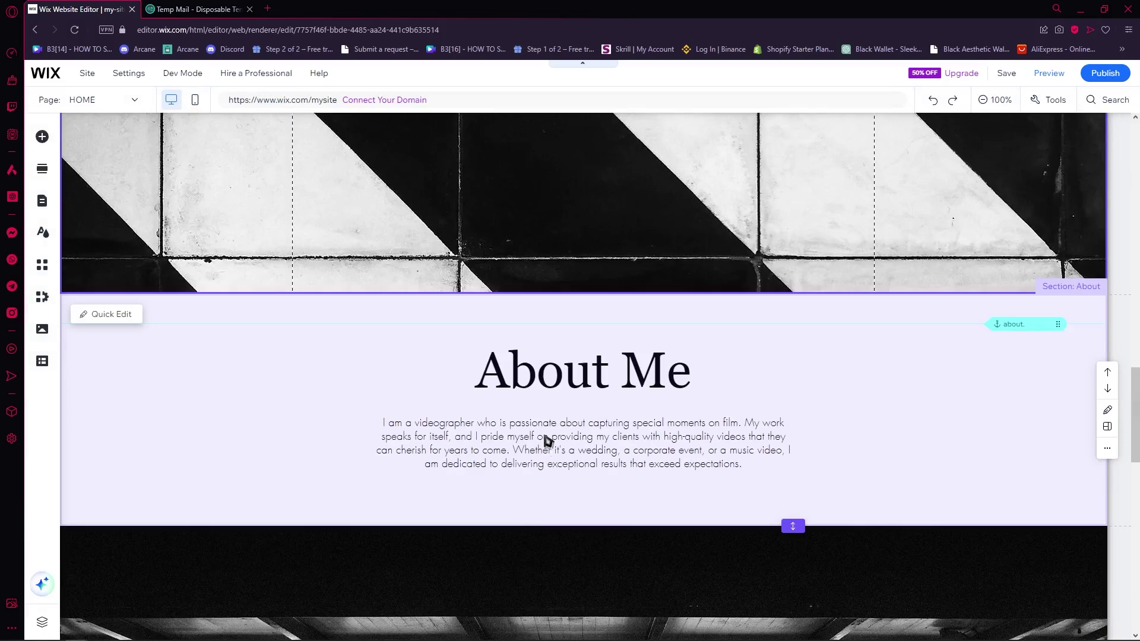
pyautogui.click(548, 444)
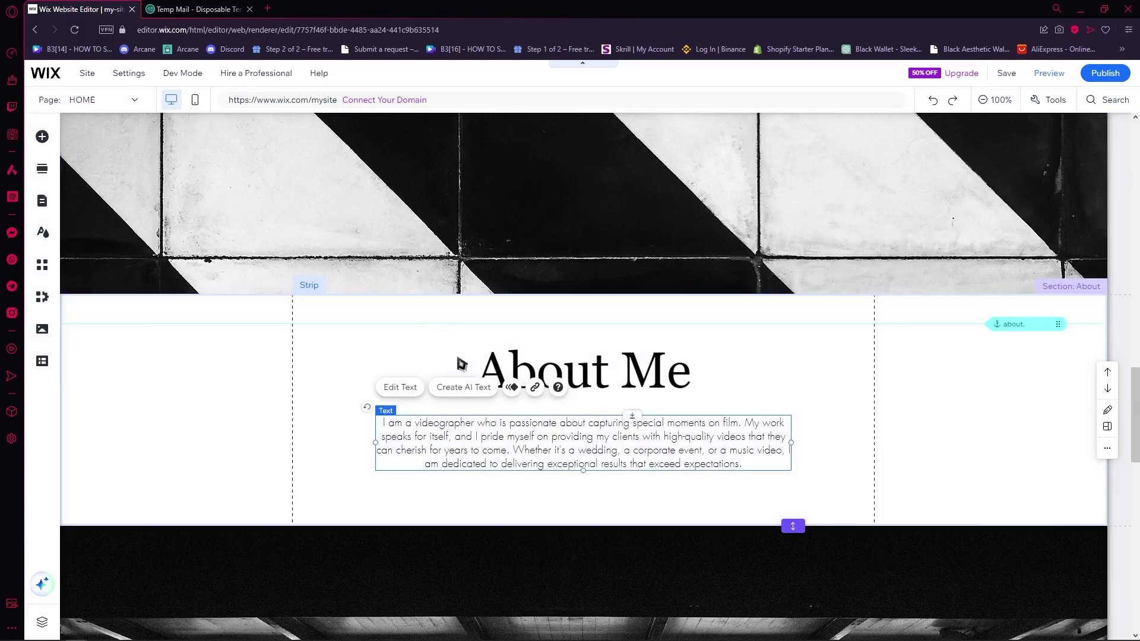
pyautogui.click(401, 394)
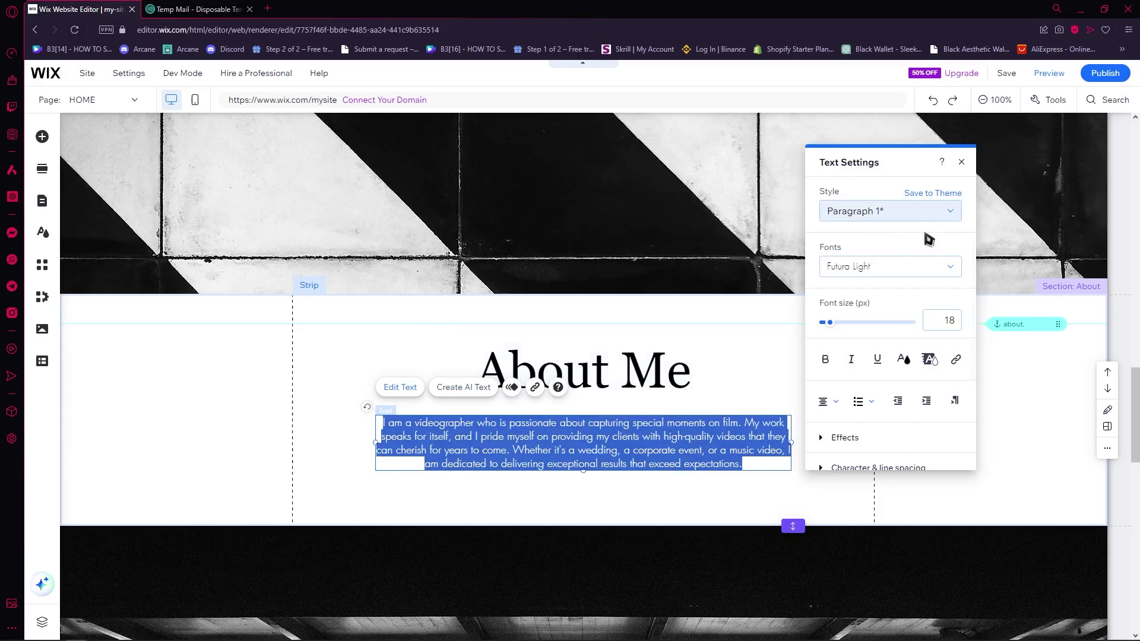
pyautogui.click(997, 516)
pyautogui.scroll(2, 534, 280)
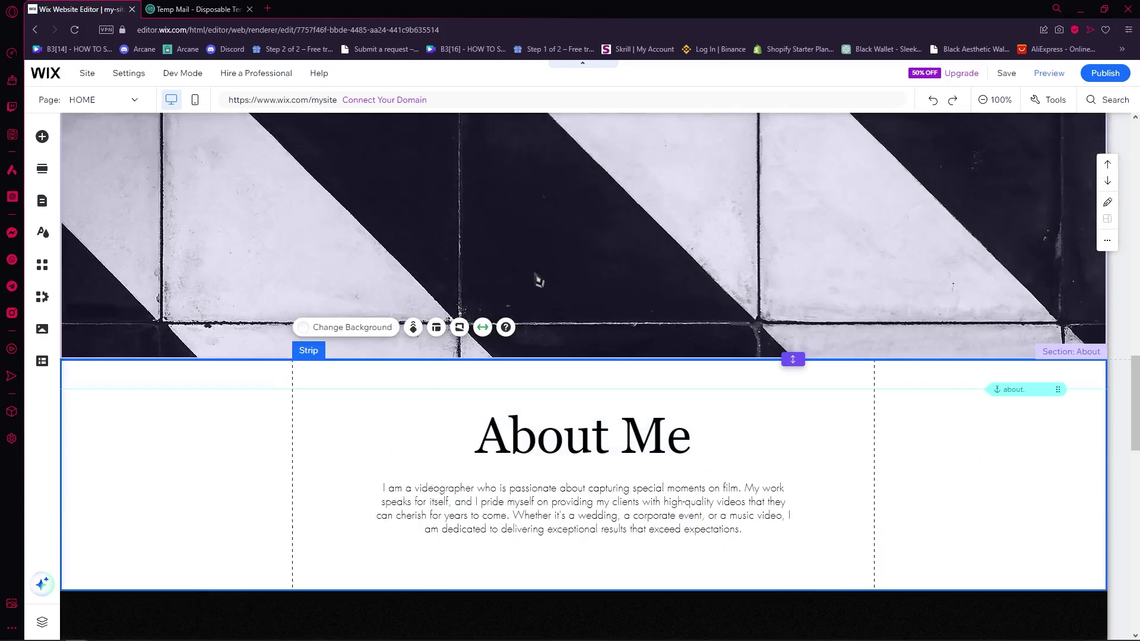
pyautogui.scroll(5, 551, 292)
pyautogui.scroll(5, 551, 292)
pyautogui.scroll(2, 552, 293)
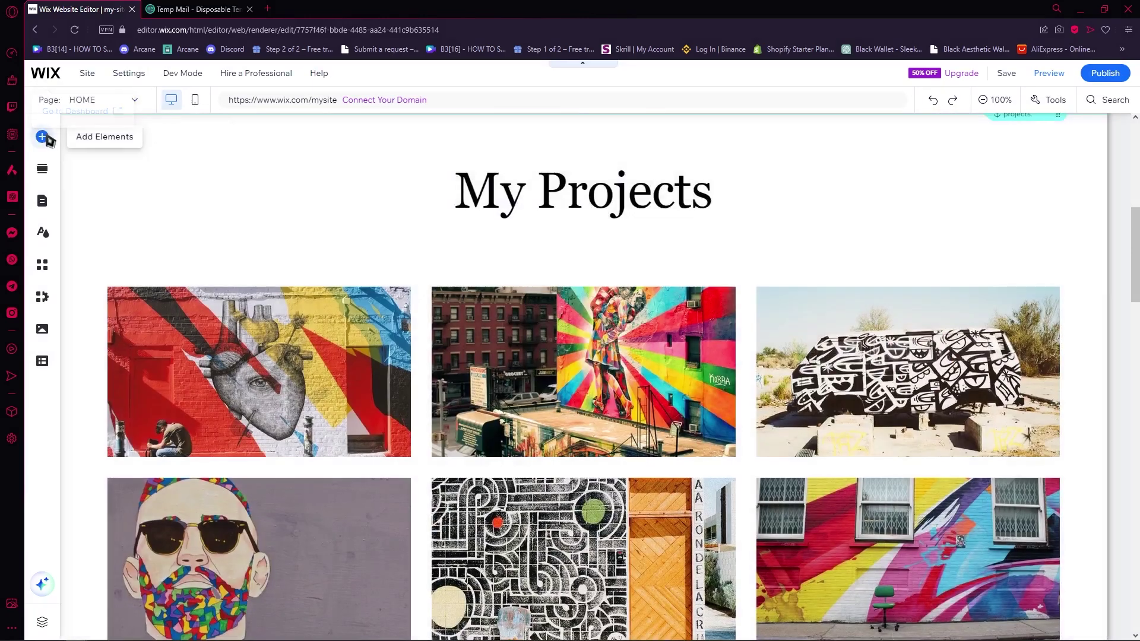
# Browse Image and Button elements, then drag the Welcome section layout below the top banner.
pyautogui.click(42, 137)
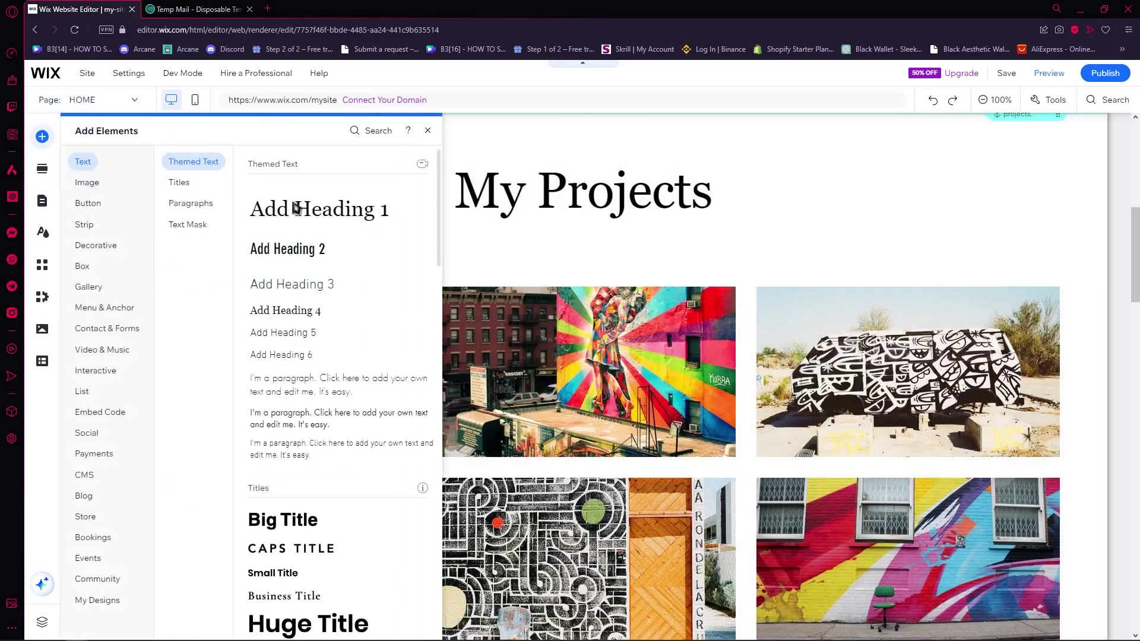
pyautogui.click(87, 182)
pyautogui.click(89, 204)
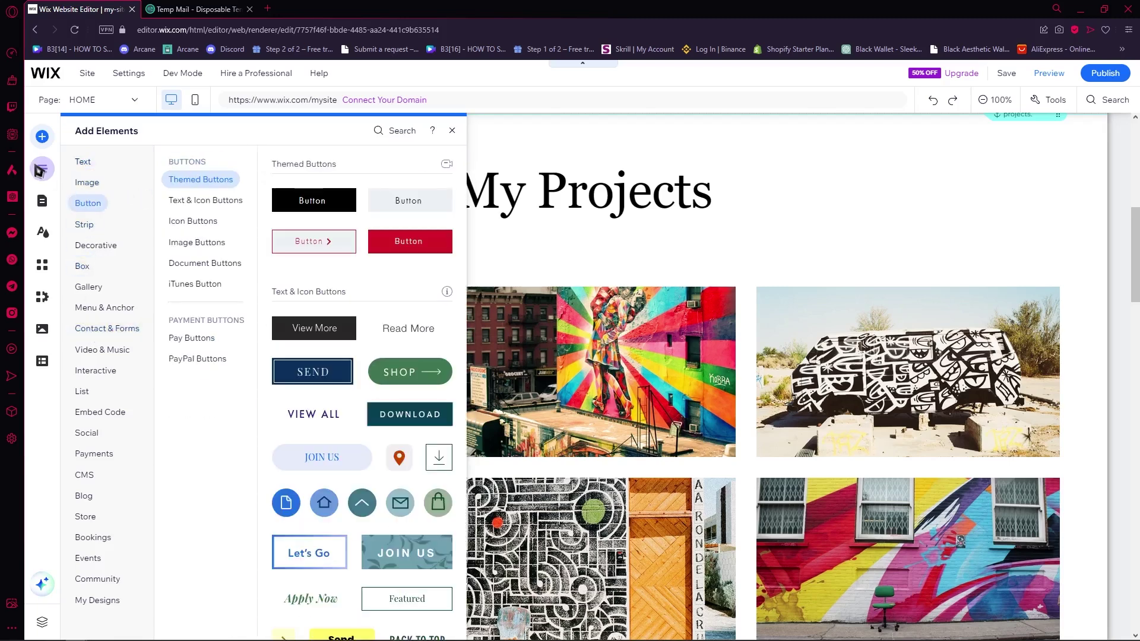
pyautogui.click(40, 170)
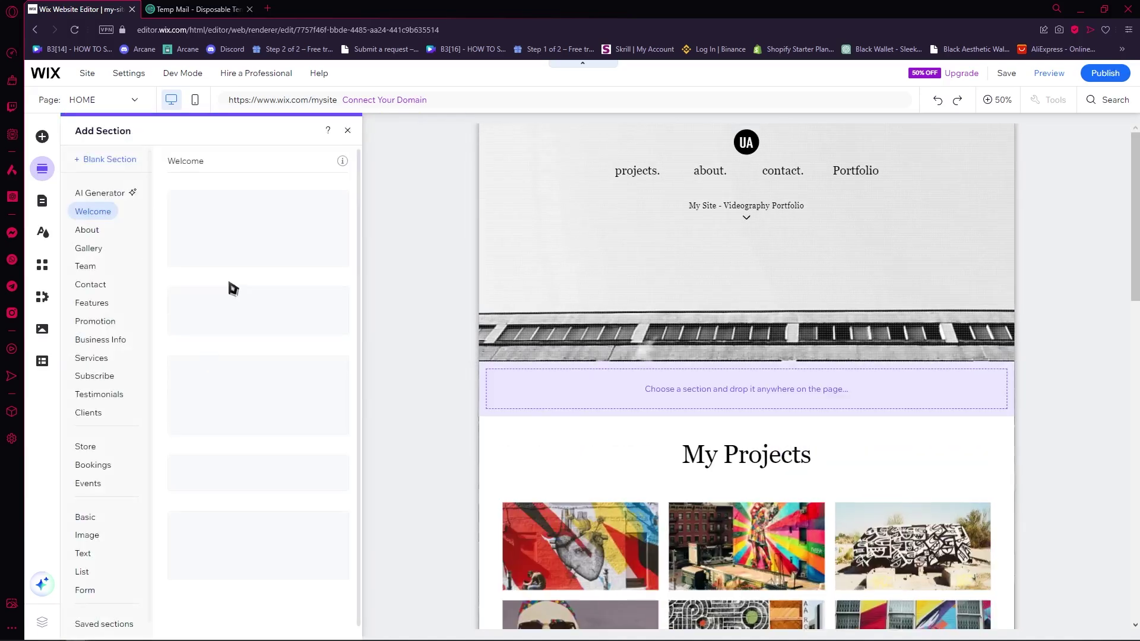
pyautogui.moveTo(242, 247); pyautogui.dragTo(608, 378)
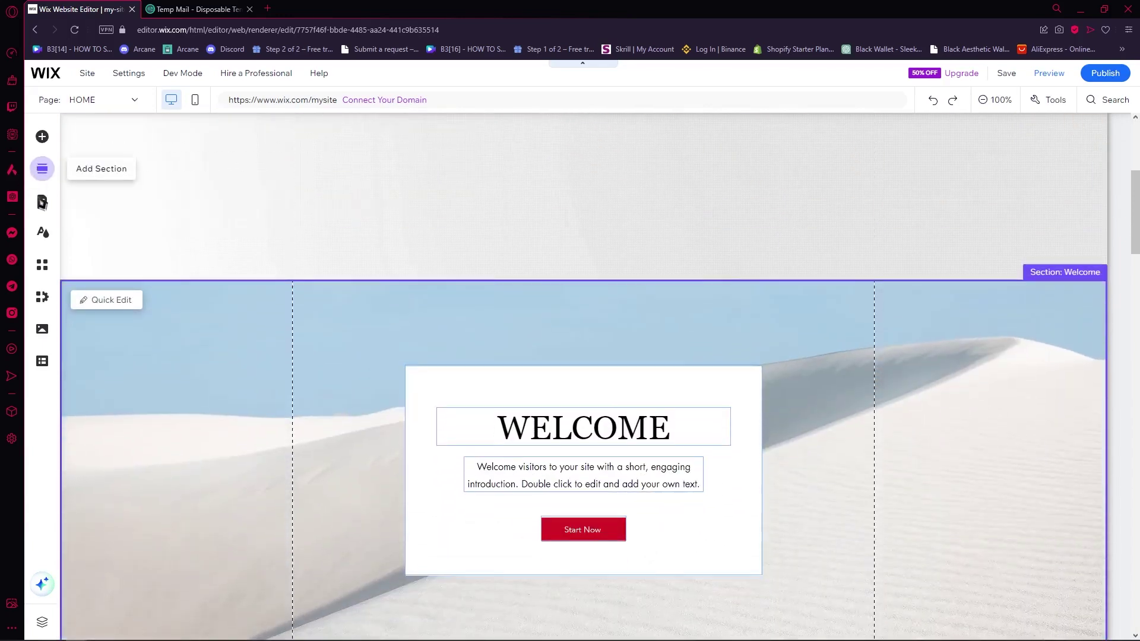
# Browse the Add Section, Pages & Menu and Site Design panels, then bring up the App Market.
pyautogui.click(42, 169)
pyautogui.click(43, 203)
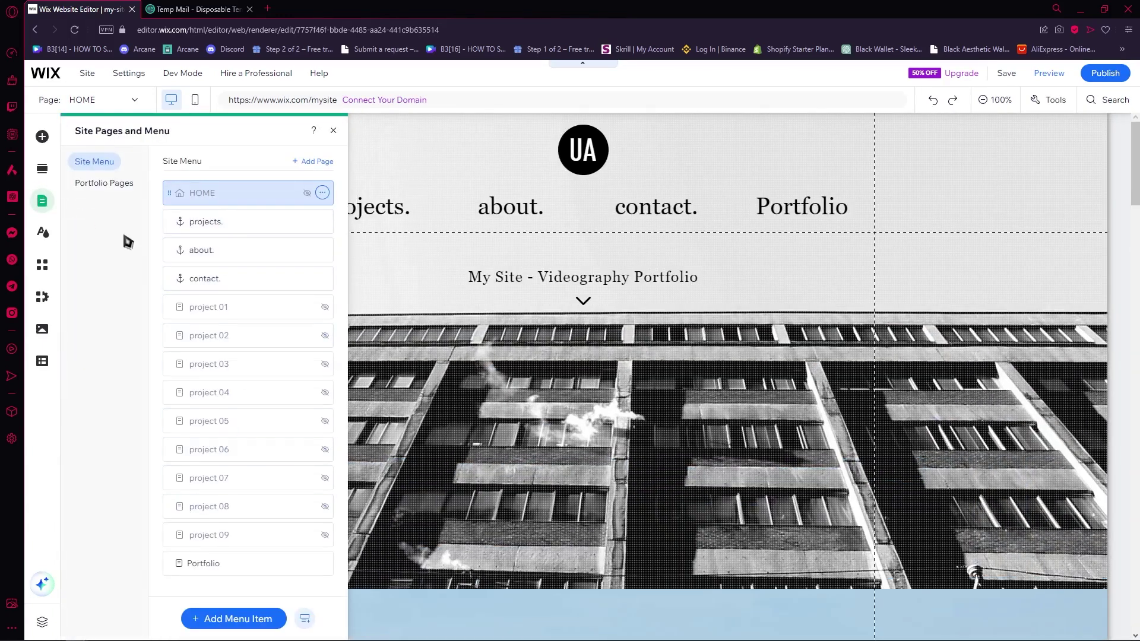
pyautogui.click(48, 237)
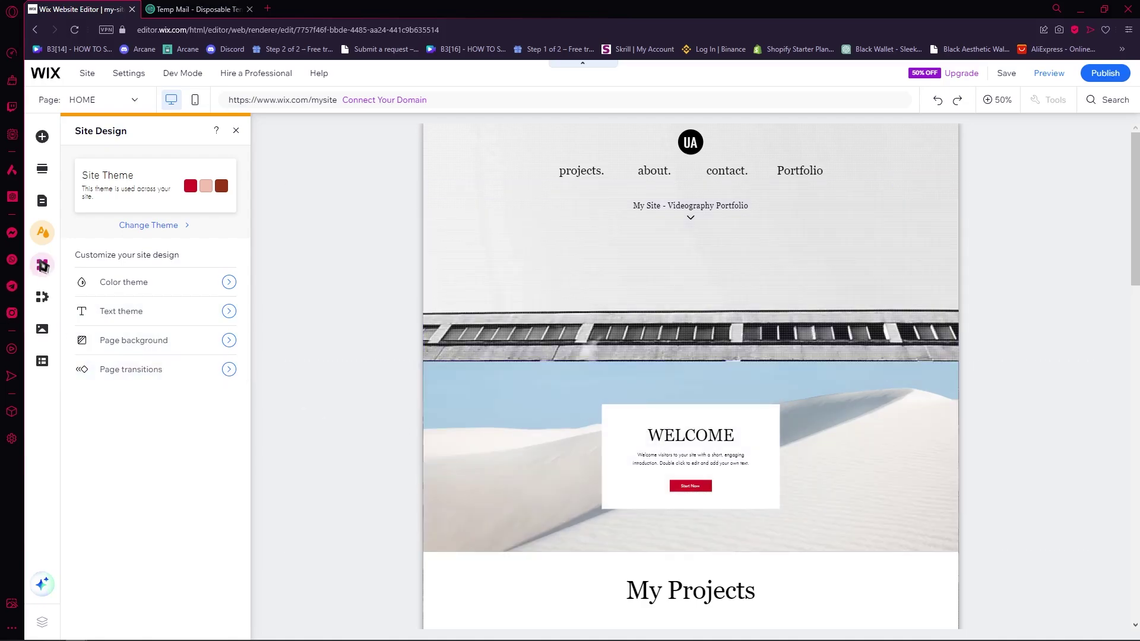
pyautogui.click(43, 267)
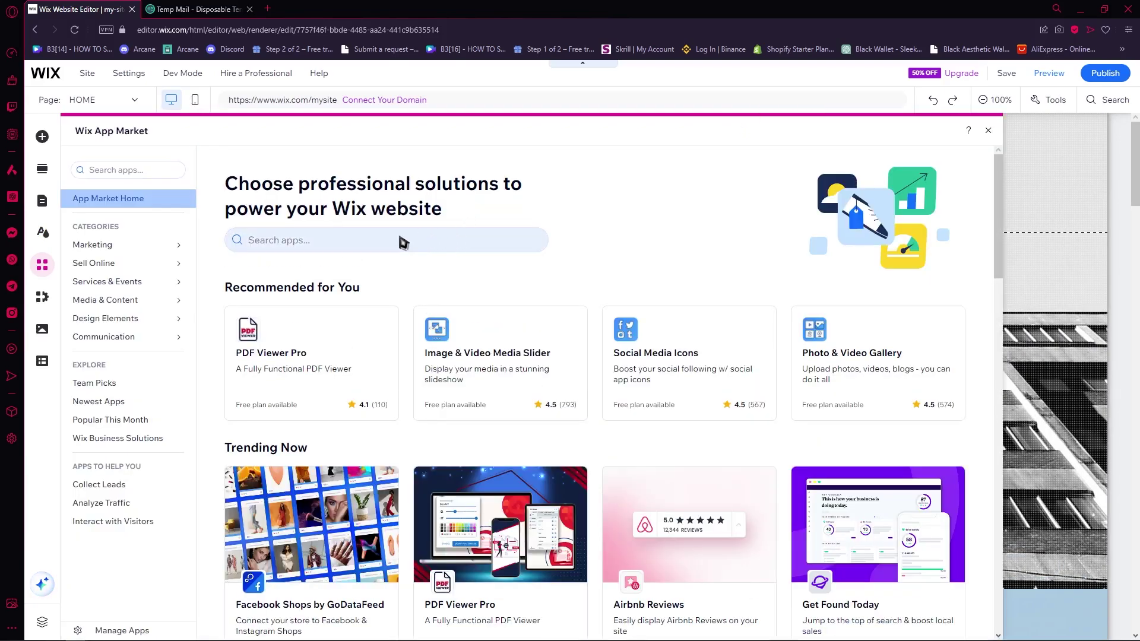
# Search the App Market for MODALYST, then view the site's installed business apps.
pyautogui.click(403, 242)
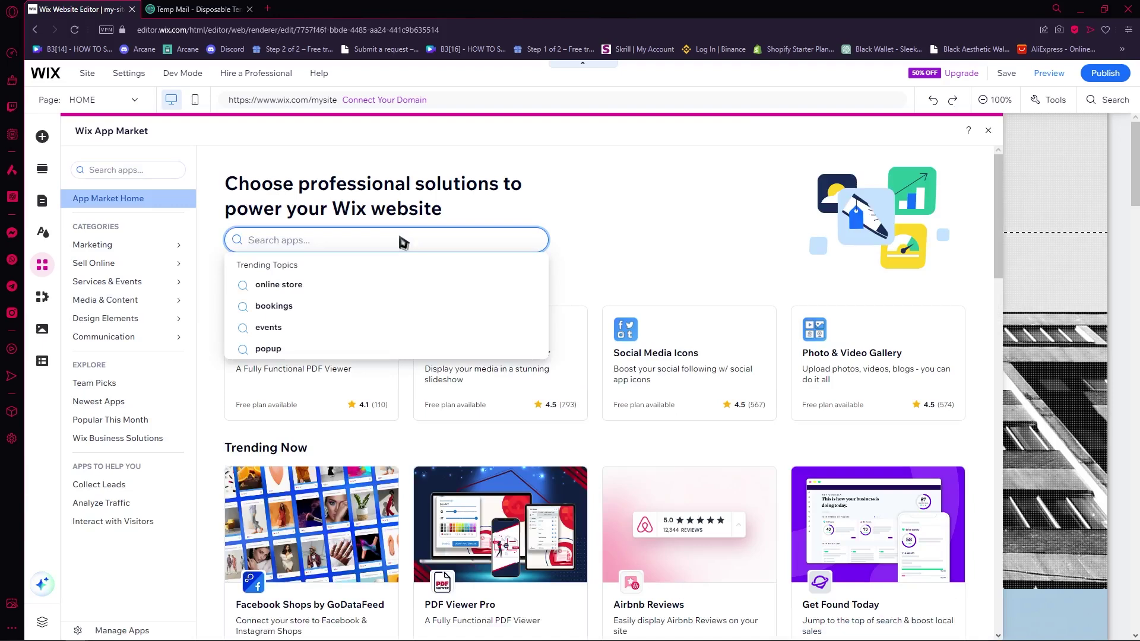
pyautogui.write('MODALYST')
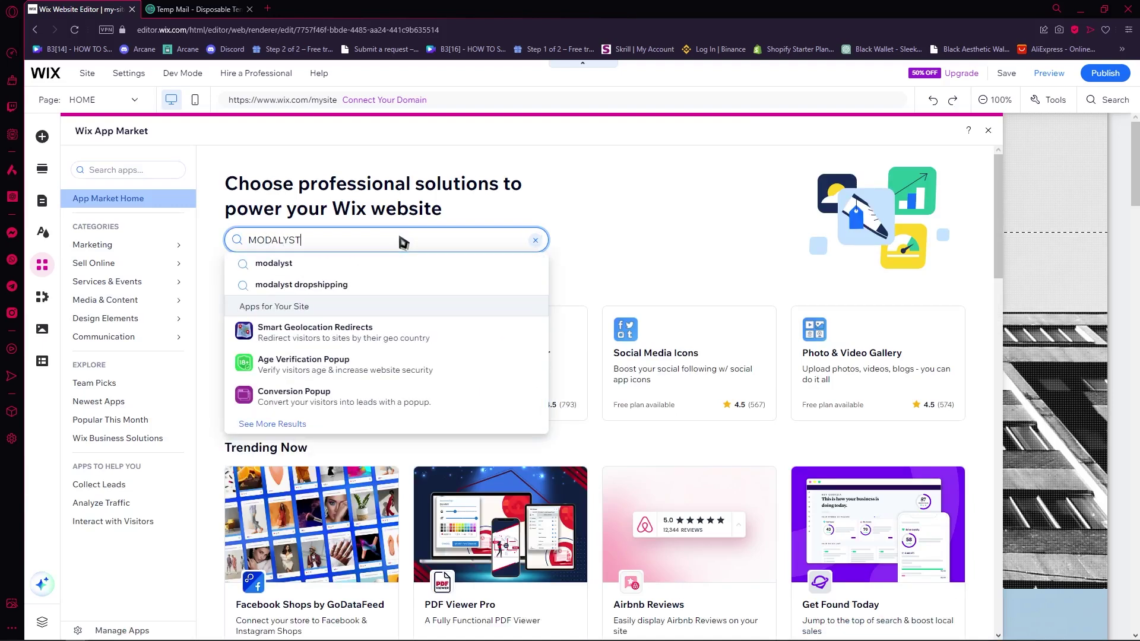
pyautogui.click(43, 296)
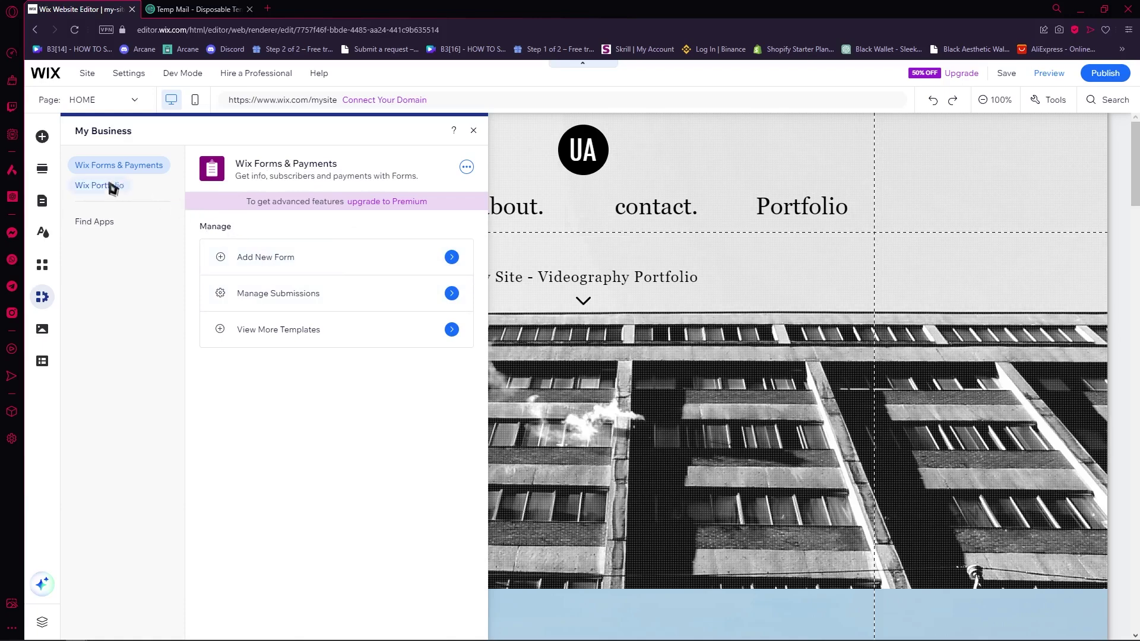
# Review Wix Portfolio options, scroll through the Media library, and bring up the CMS overview.
pyautogui.click(131, 189)
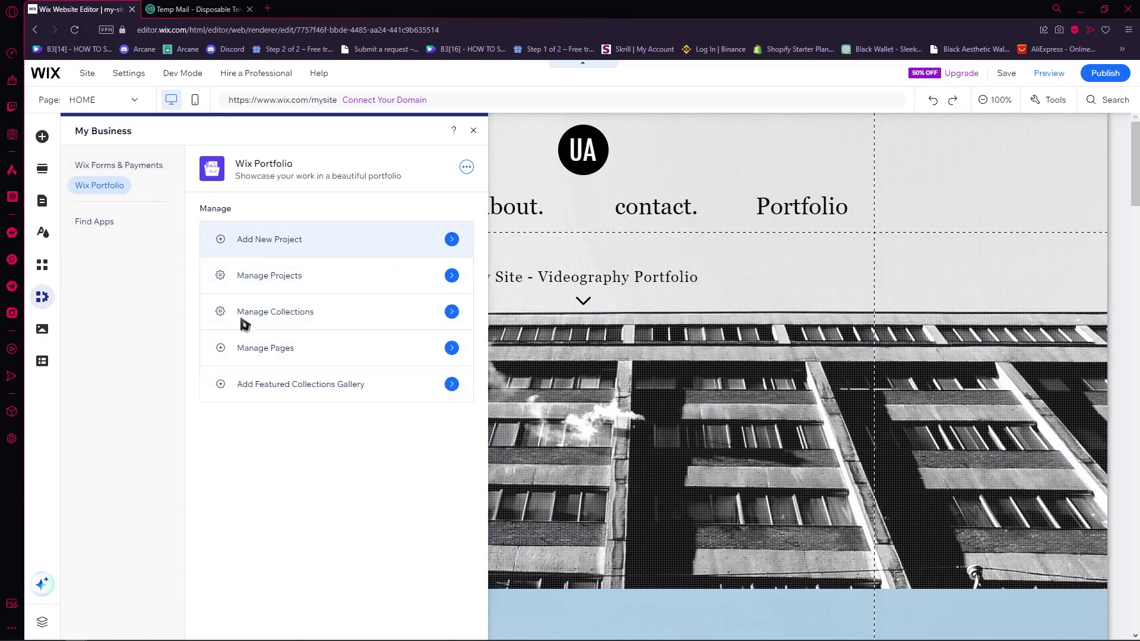
pyautogui.click(43, 331)
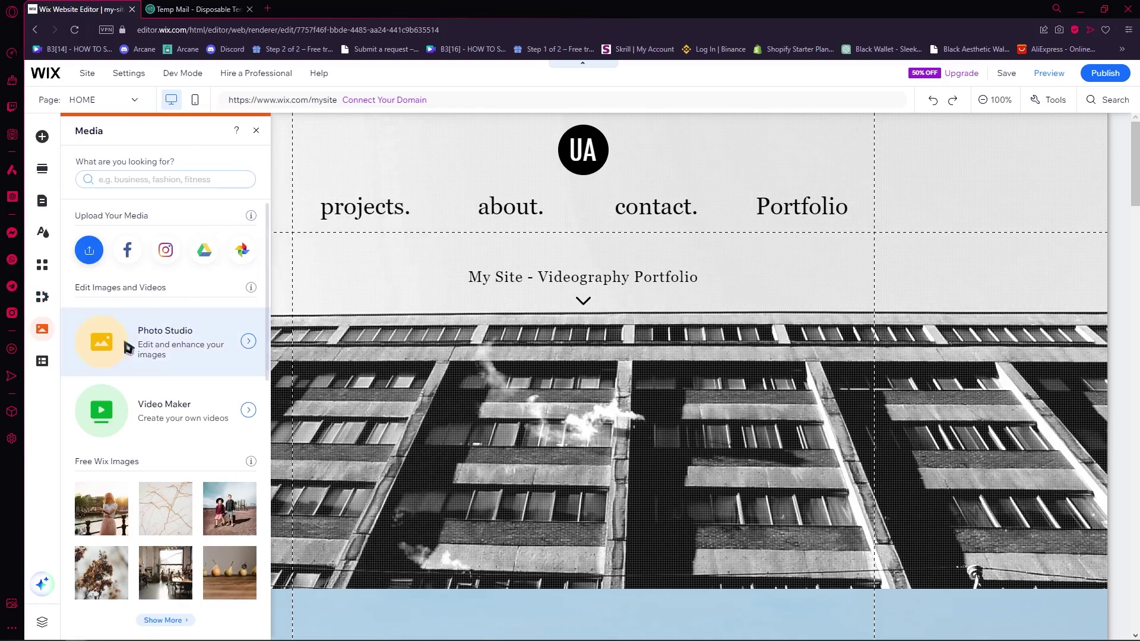
pyautogui.scroll(-2, 192, 331)
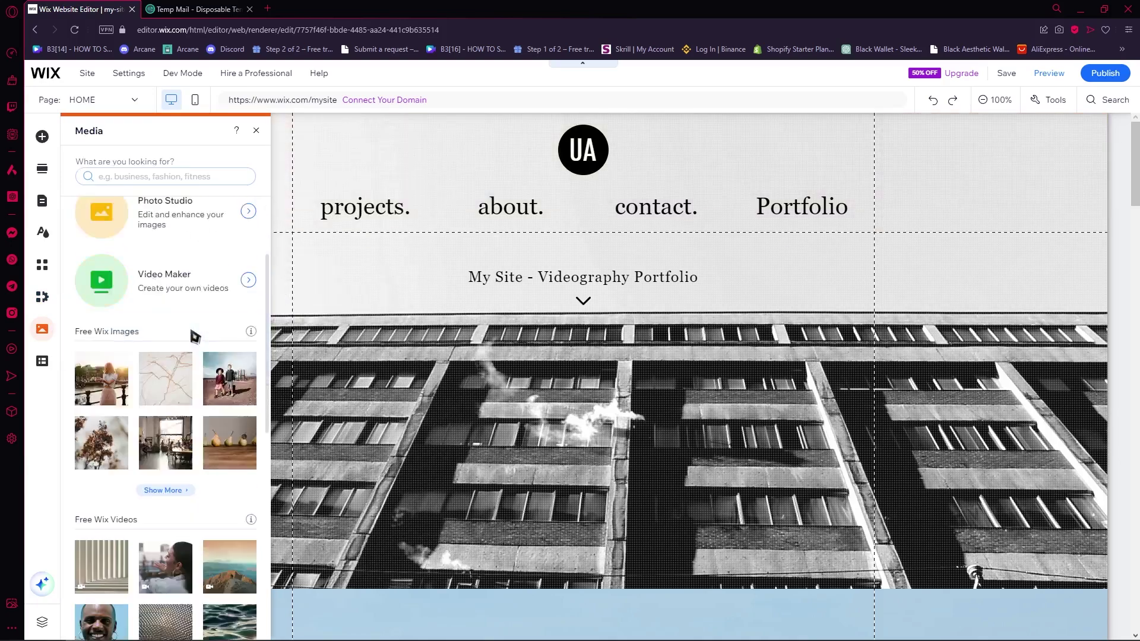
pyautogui.scroll(-1, 191, 331)
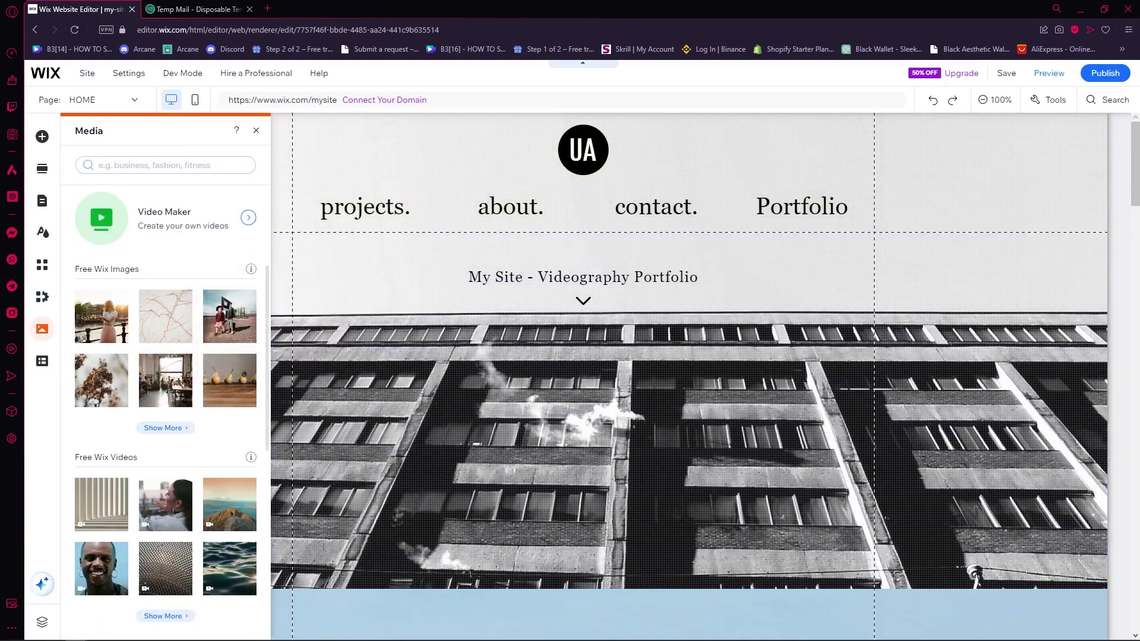
pyautogui.moveTo(101, 315)
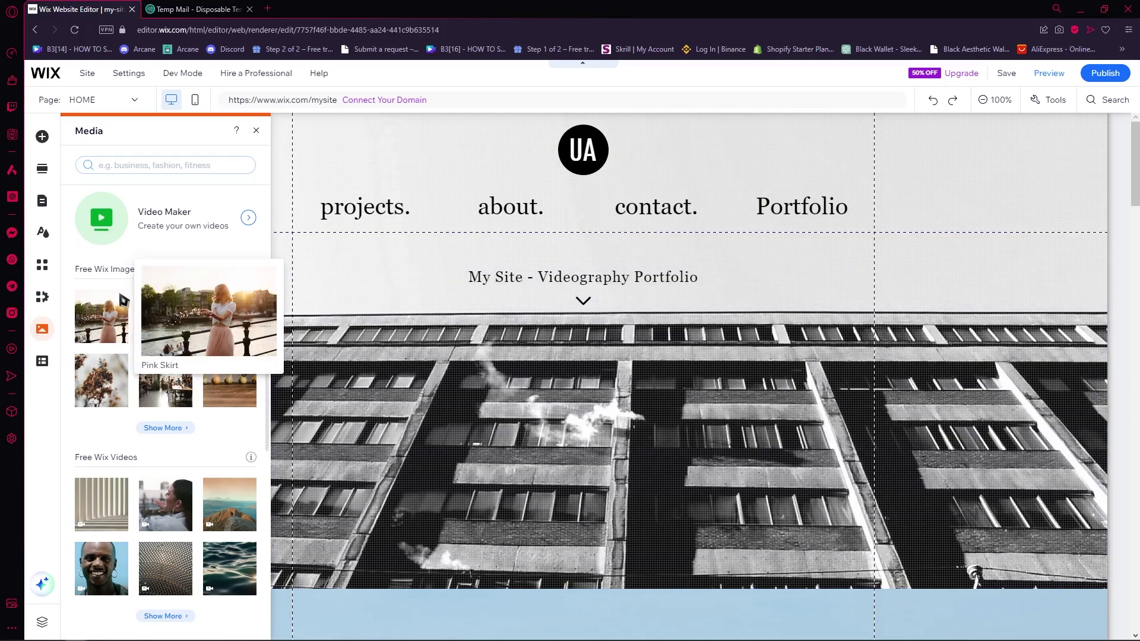
pyautogui.scroll(2, 125, 367)
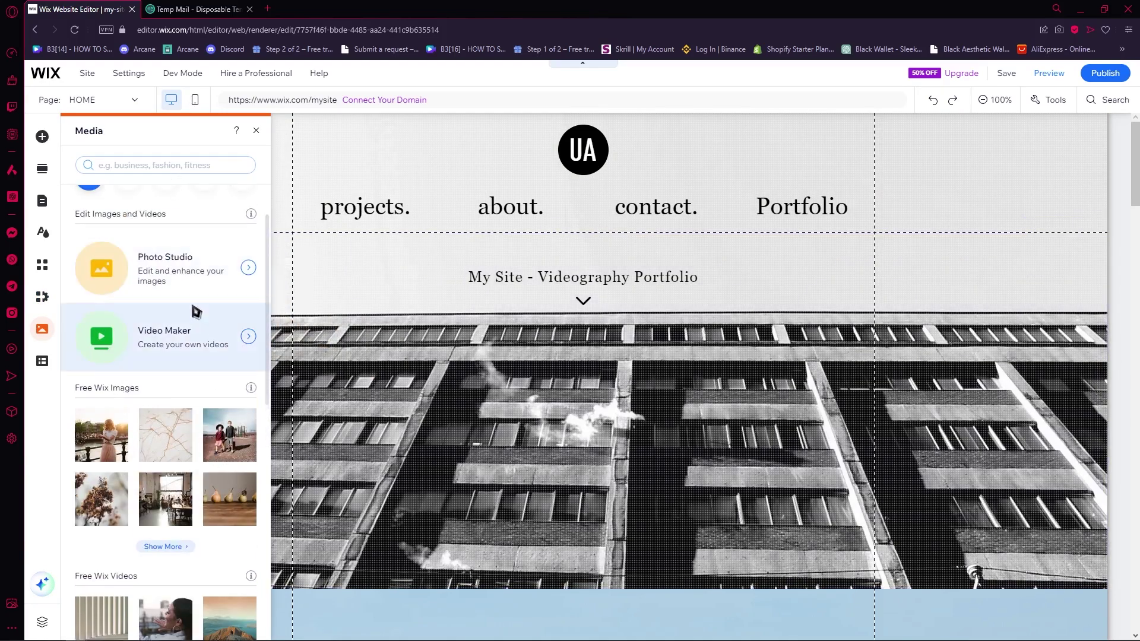
pyautogui.click(43, 361)
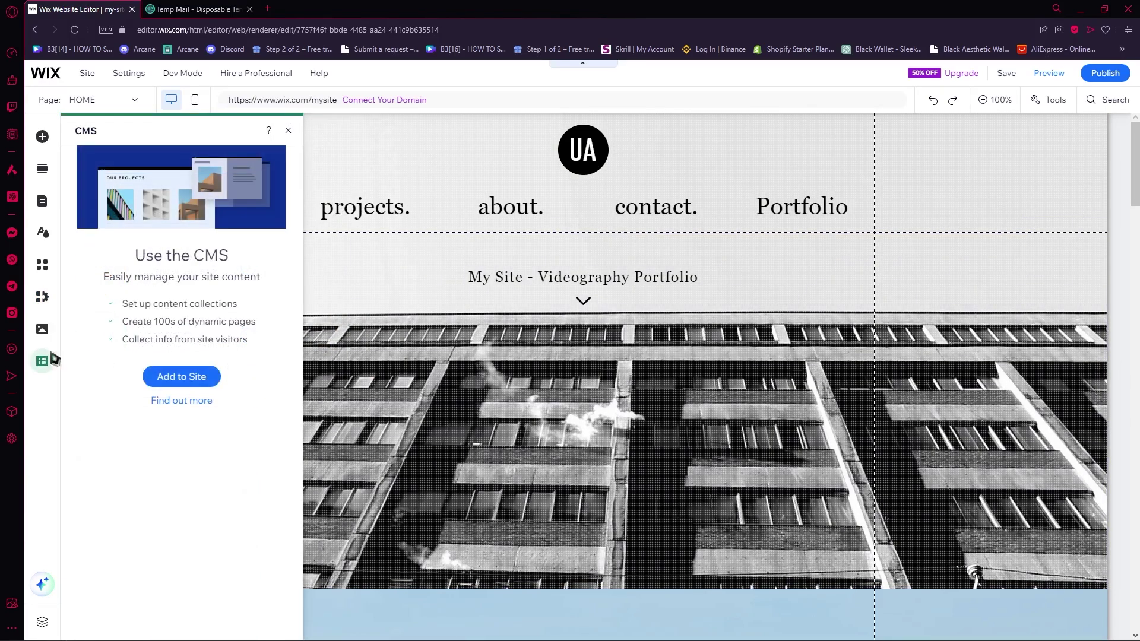
# Close the CMS introduction and scroll down to the home page's About Me section.
pyautogui.click(38, 364)
pyautogui.click(44, 360)
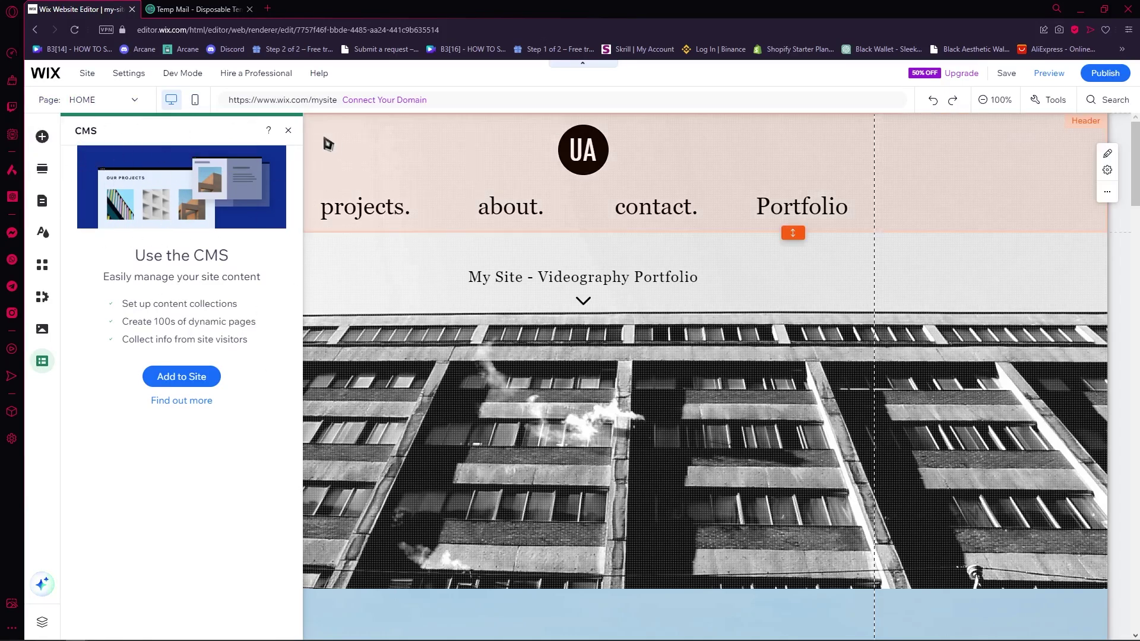
pyautogui.click(288, 130)
pyautogui.scroll(-10, 178, 453)
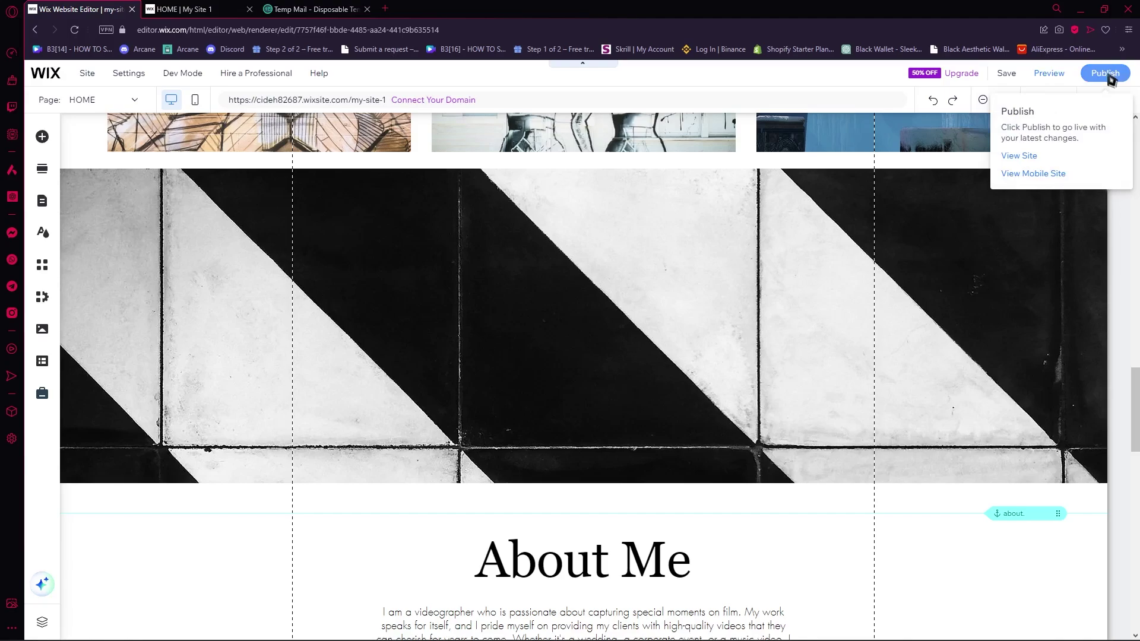
pyautogui.scroll(5, 665, 374)
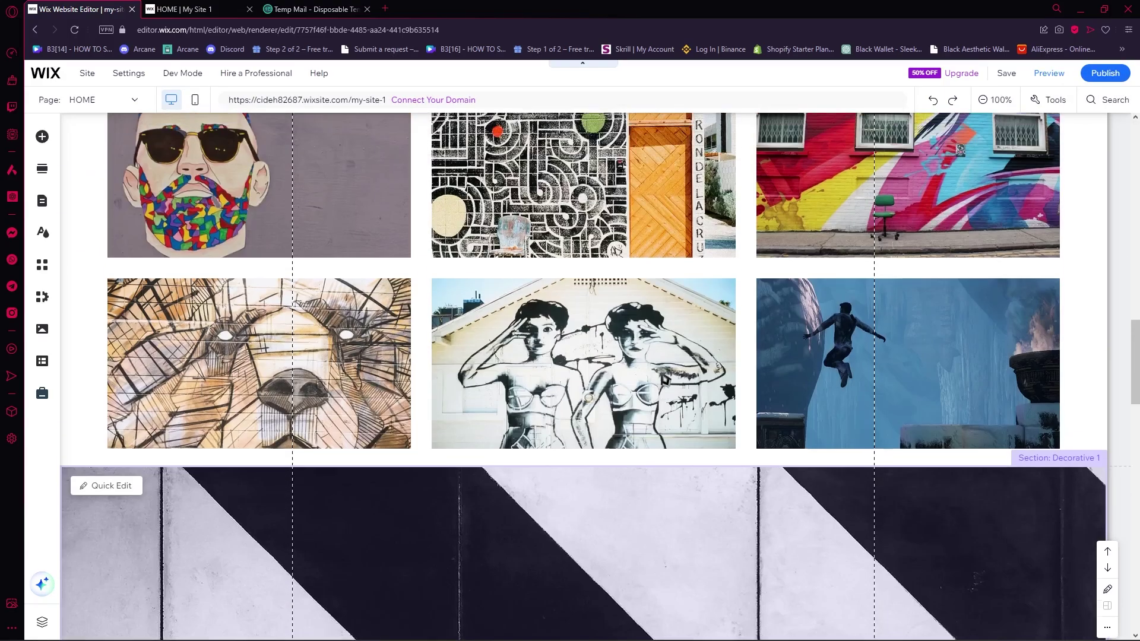
pyautogui.scroll(5, 665, 380)
pyautogui.scroll(5, 665, 380)
pyautogui.scroll(5, 665, 380)
pyautogui.scroll(5, 665, 380)
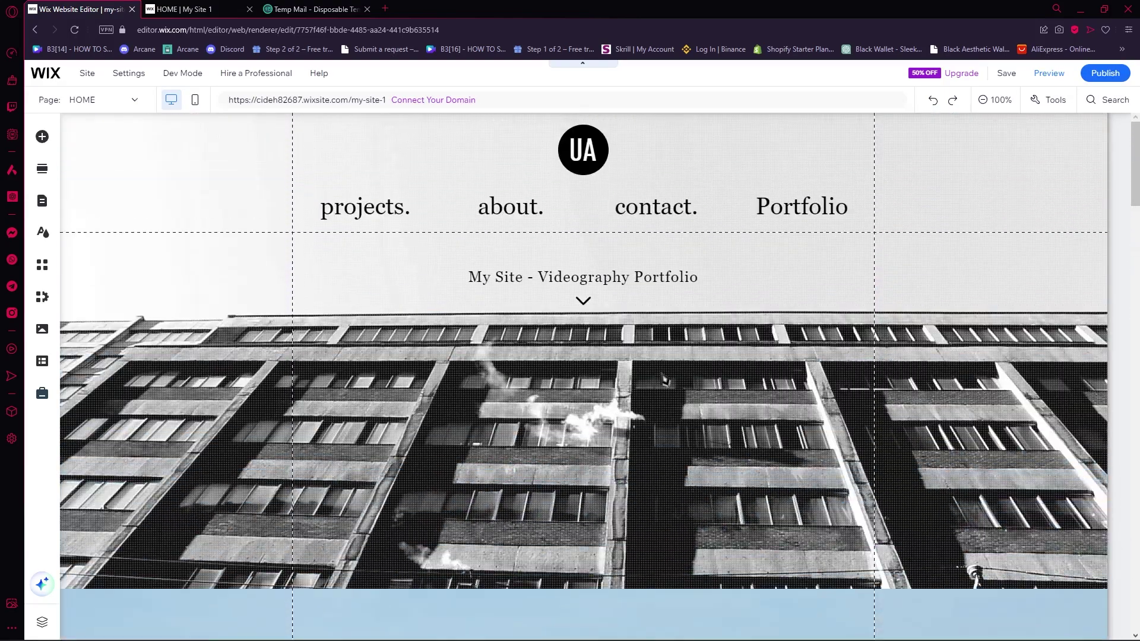